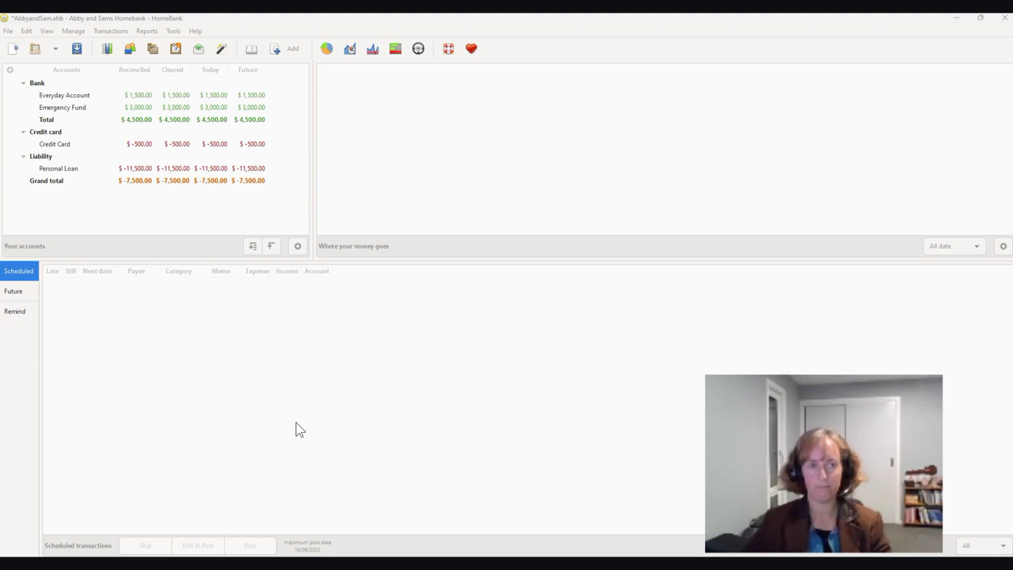
Step: Start a new scheduled income template of 3800 paid into Everyday Account
{"action": "left_click", "coordinate": [280, 385]}
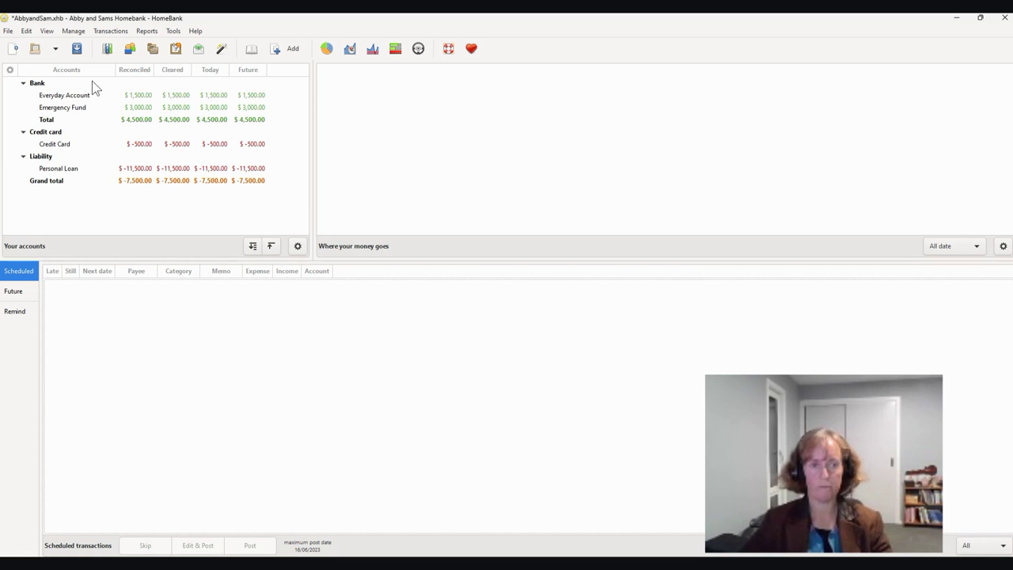
{"action": "left_click", "coordinate": [72, 31]}
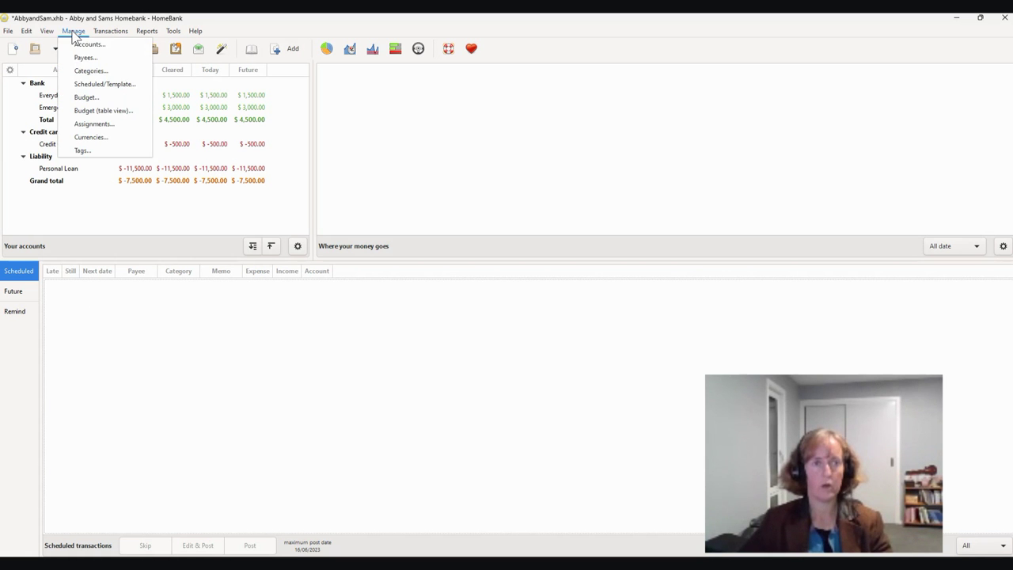
{"action": "left_click", "coordinate": [90, 84]}
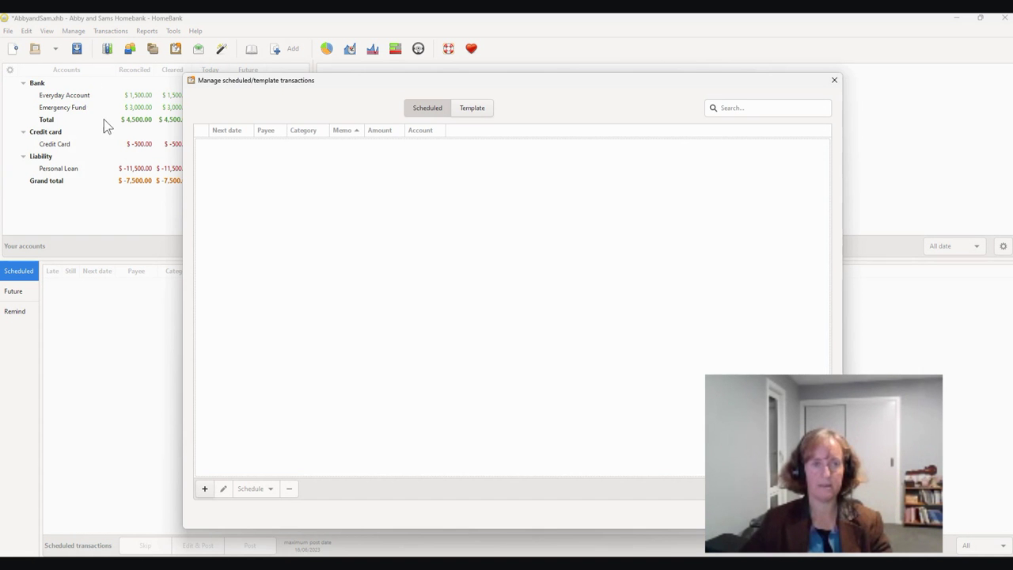
{"action": "left_click", "coordinate": [205, 489]}
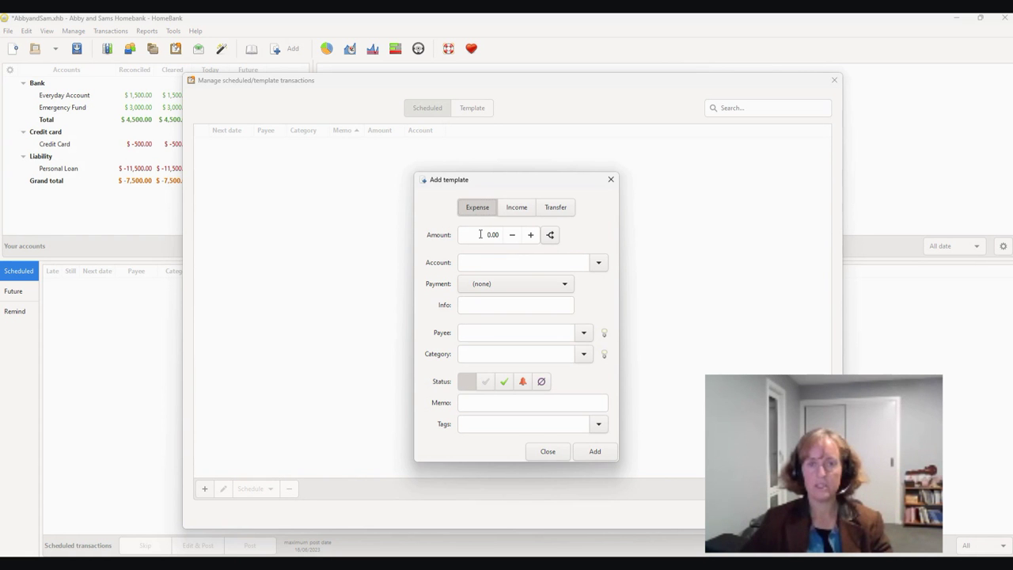
{"action": "left_click", "coordinate": [523, 209]}
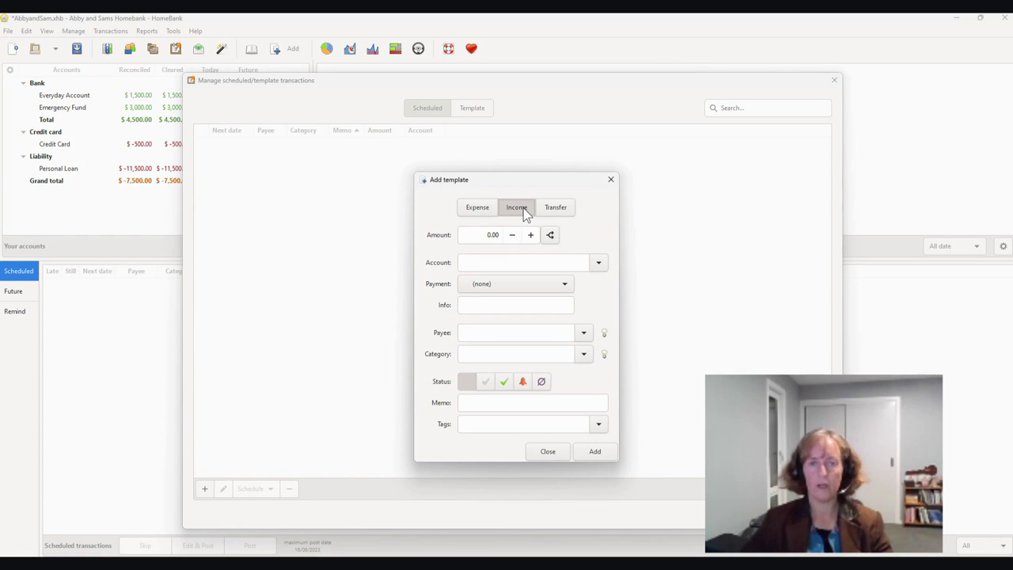
{"action": "left_click", "coordinate": [484, 234]}
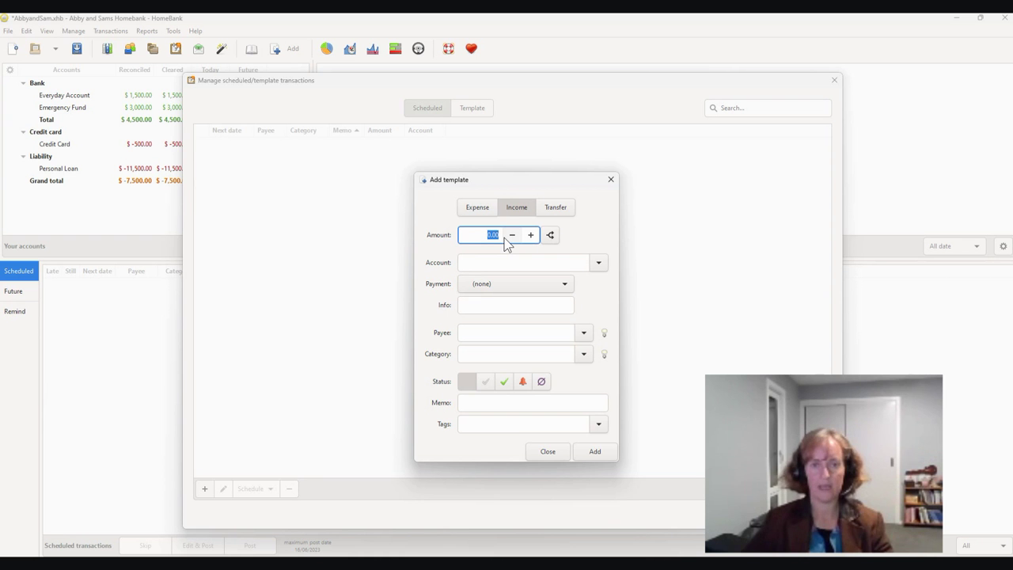
{"action": "type", "text": "3"}
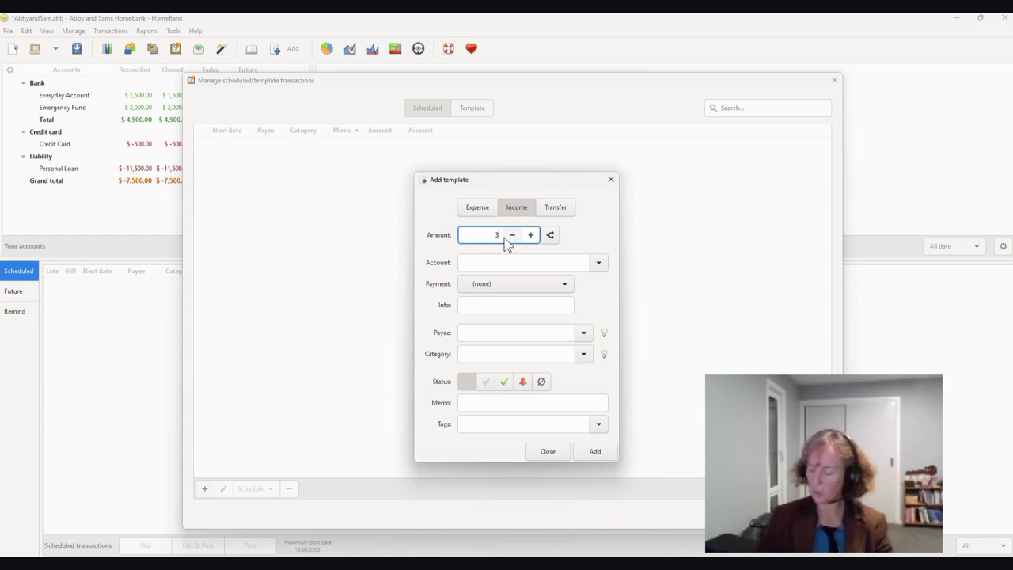
{"action": "type", "text": "800"}
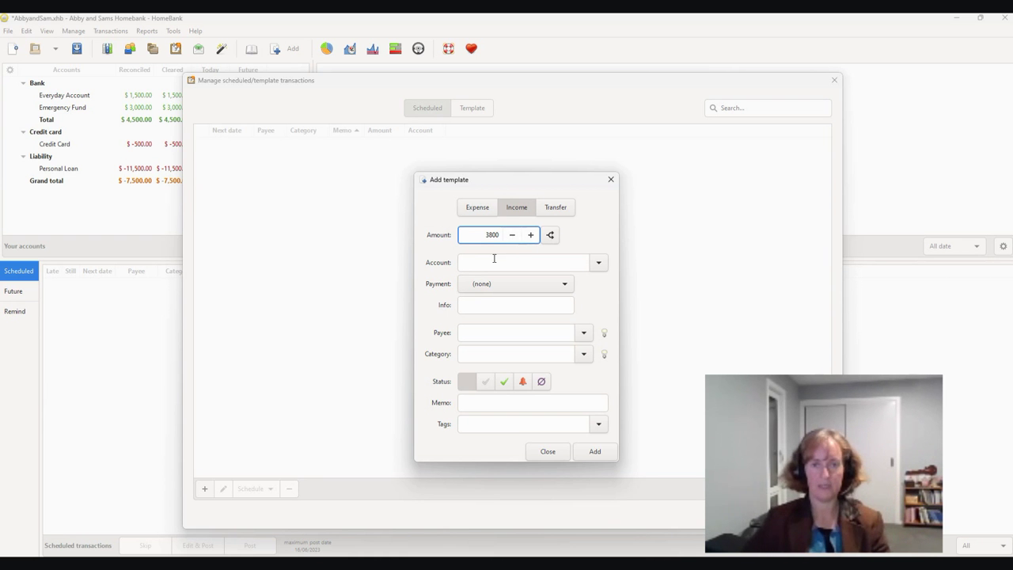
{"action": "left_click", "coordinate": [493, 262]}
{"action": "left_click", "coordinate": [598, 261]}
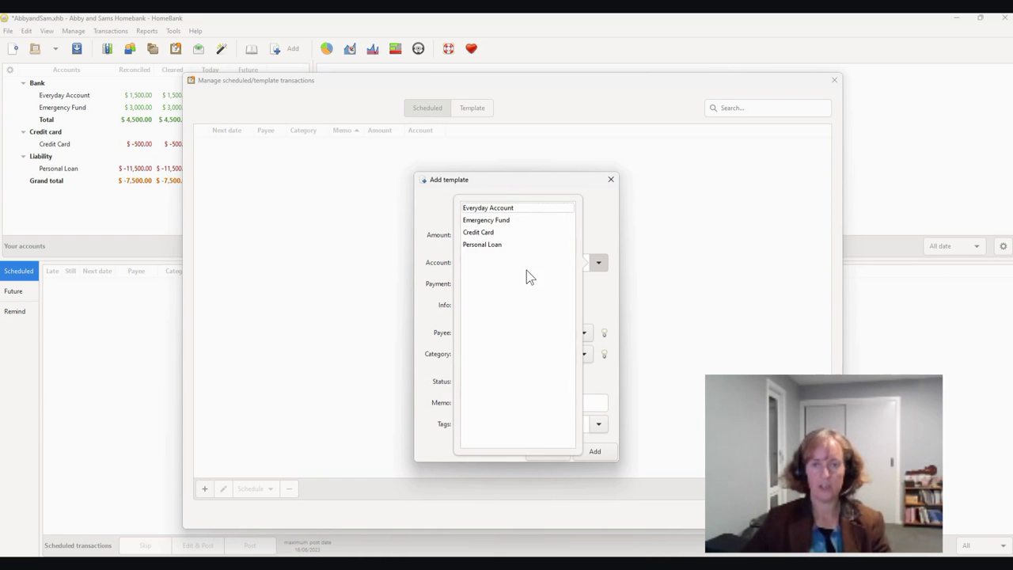
{"action": "left_click", "coordinate": [491, 209]}
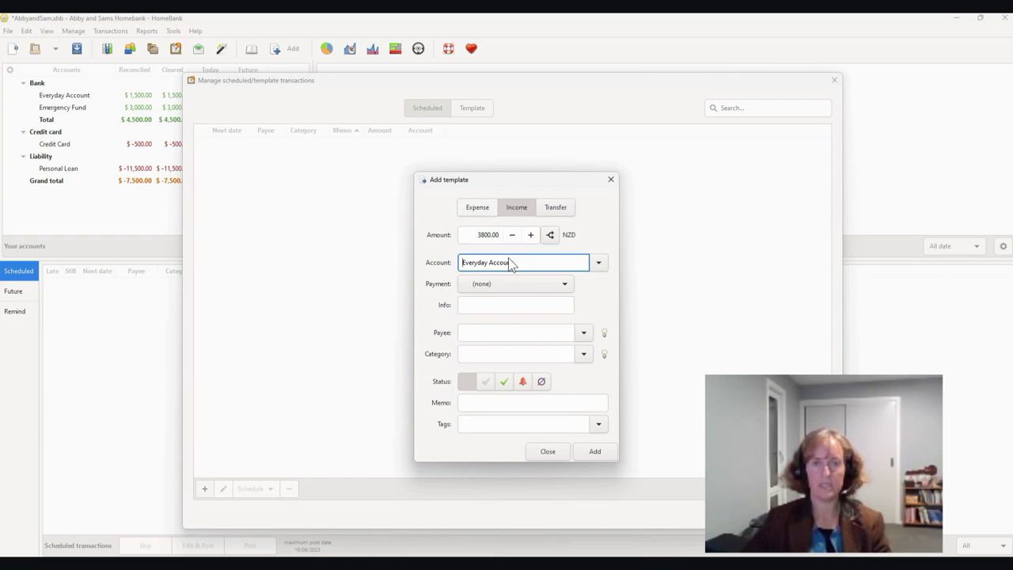
Step: Add a salary description, the employer as payee, and category Wage & Salary
{"action": "left_click", "coordinate": [484, 306]}
{"action": "type", "text": "Abbys salary"}
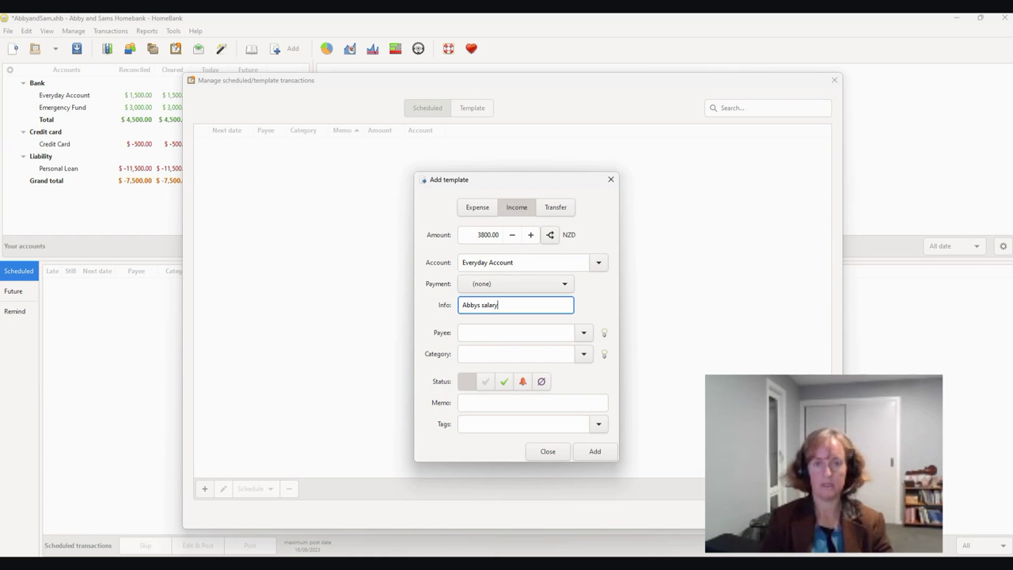
{"action": "left_click", "coordinate": [493, 336]}
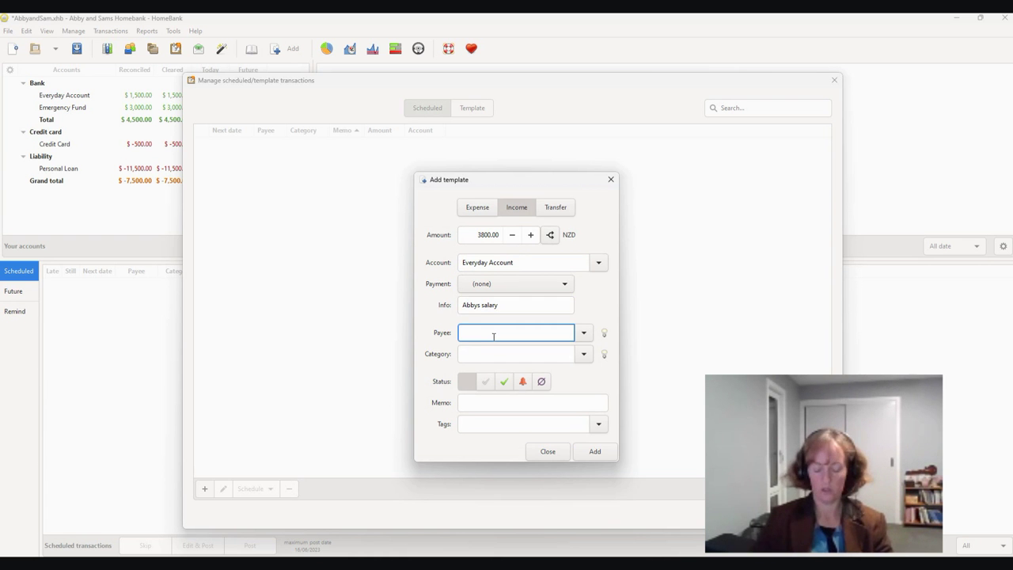
{"action": "type", "text": "Abbys em"}
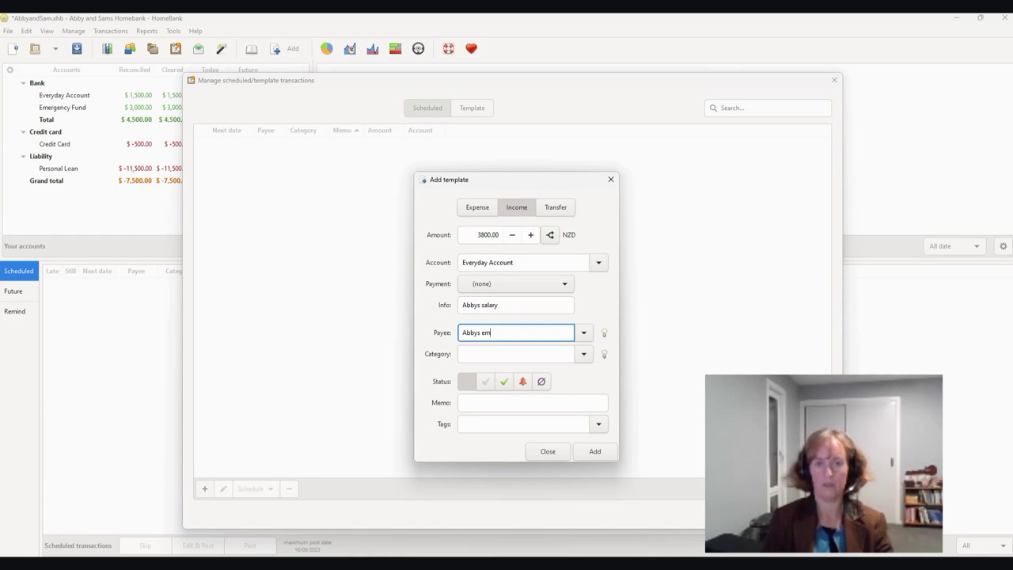
{"action": "type", "text": "ployer"}
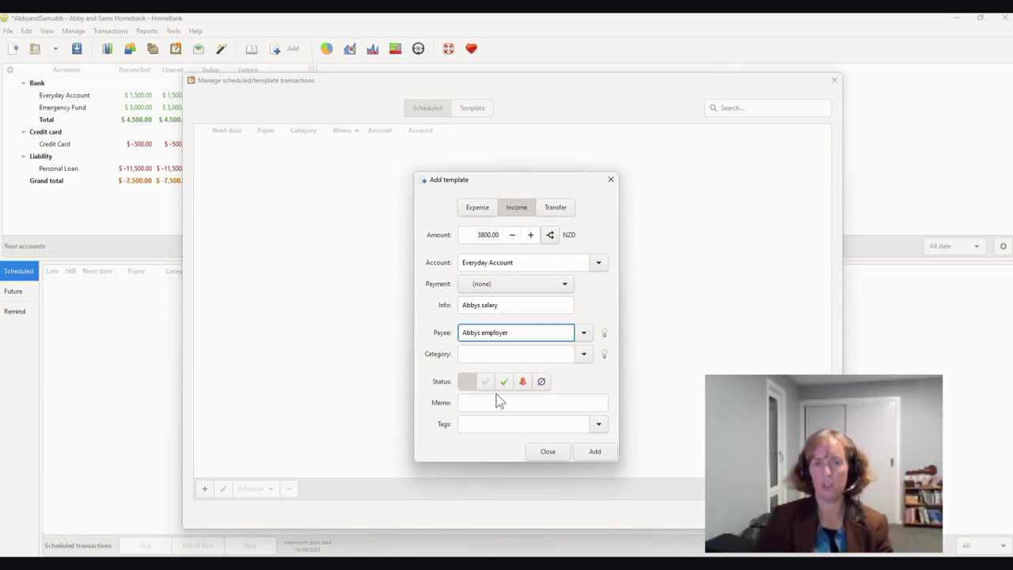
{"action": "left_click", "coordinate": [498, 356]}
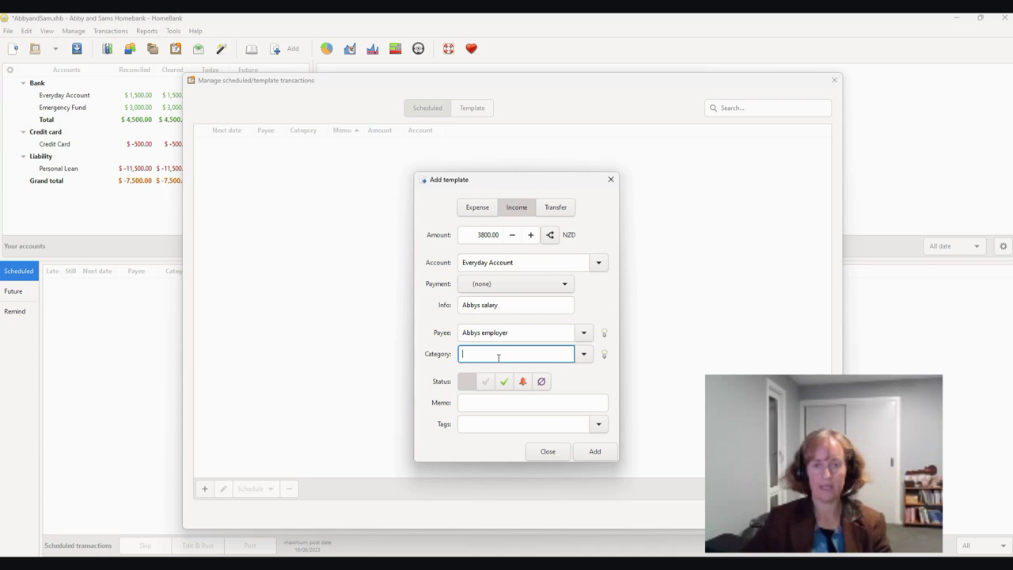
{"action": "type", "text": "in"}
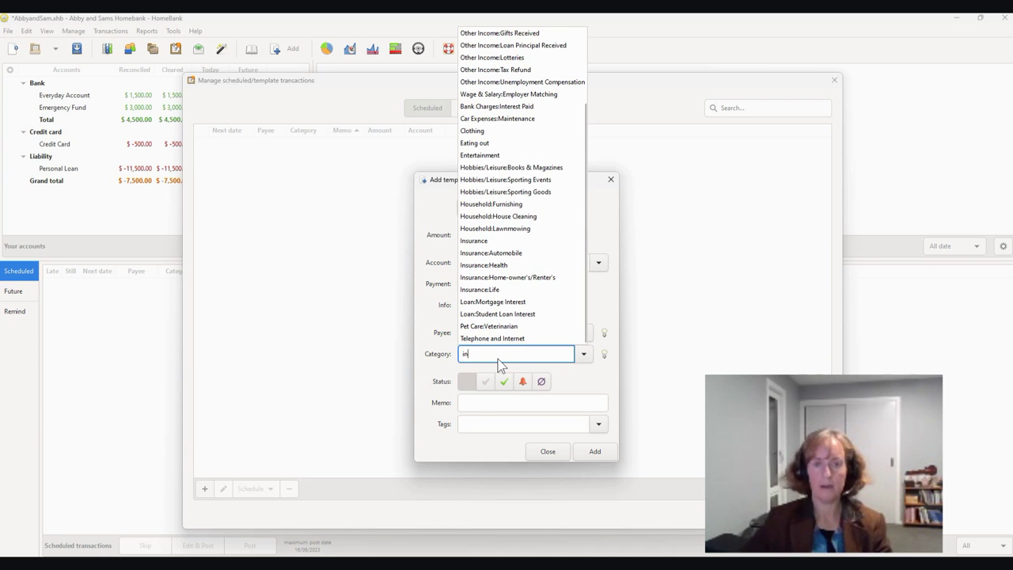
{"action": "key", "text": "BackSpace"}
{"action": "key", "text": "BackSpace"}
{"action": "type", "text": "wag"}
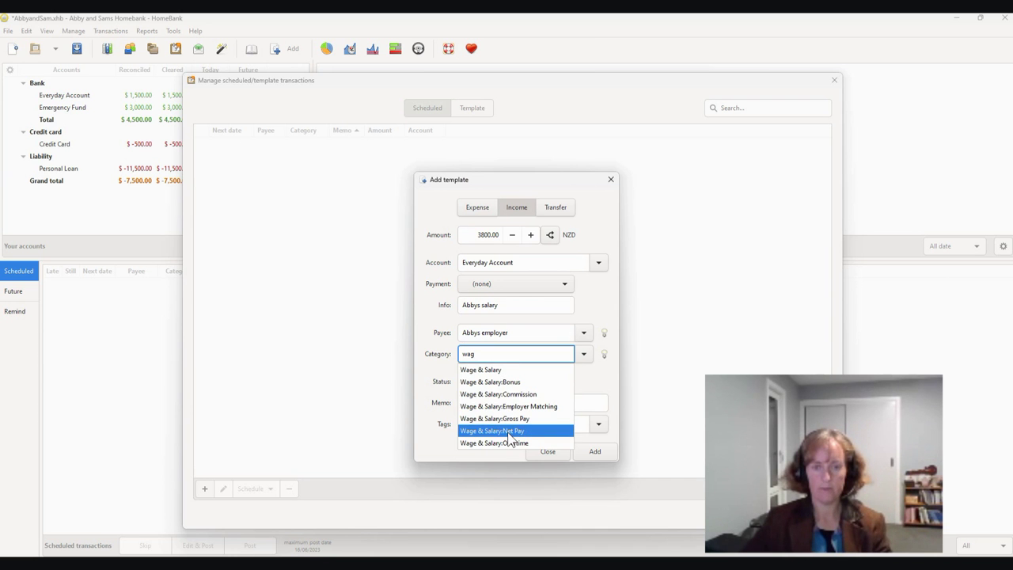
{"action": "left_click", "coordinate": [495, 371]}
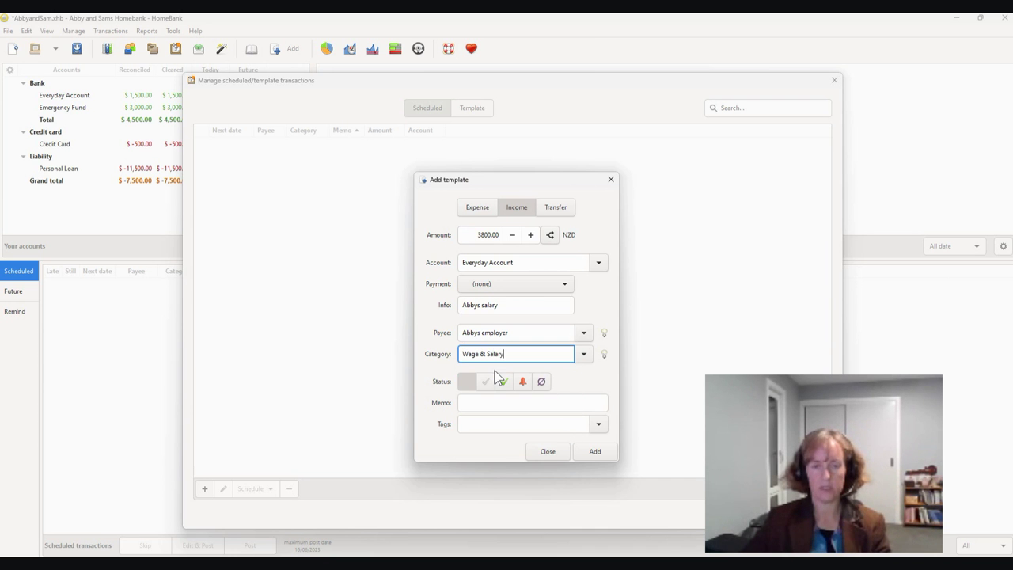
Step: Add the salary to the schedule and change its next date to 20/06/2023
{"action": "left_click", "coordinate": [592, 451]}
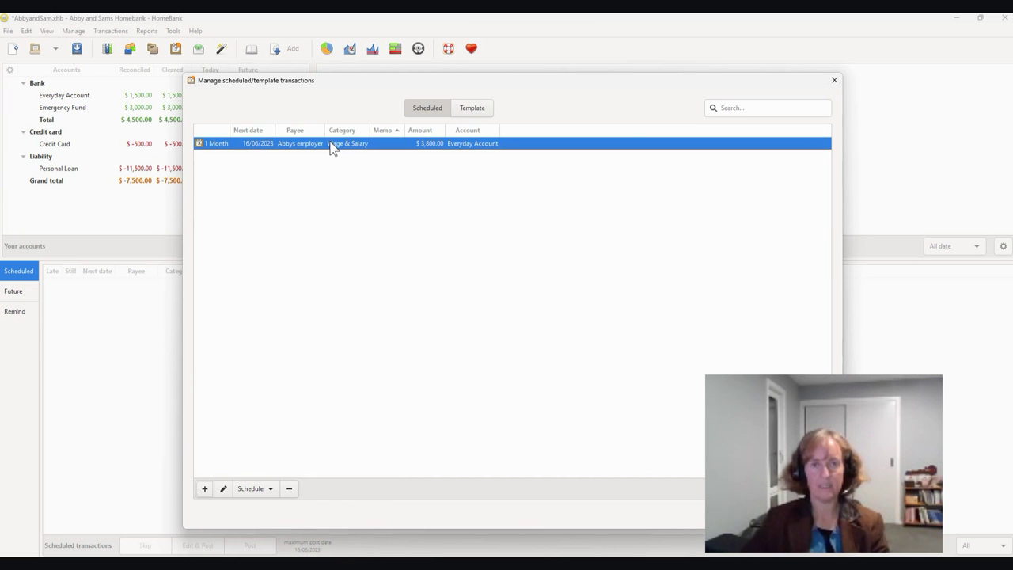
{"action": "left_click", "coordinate": [270, 488]}
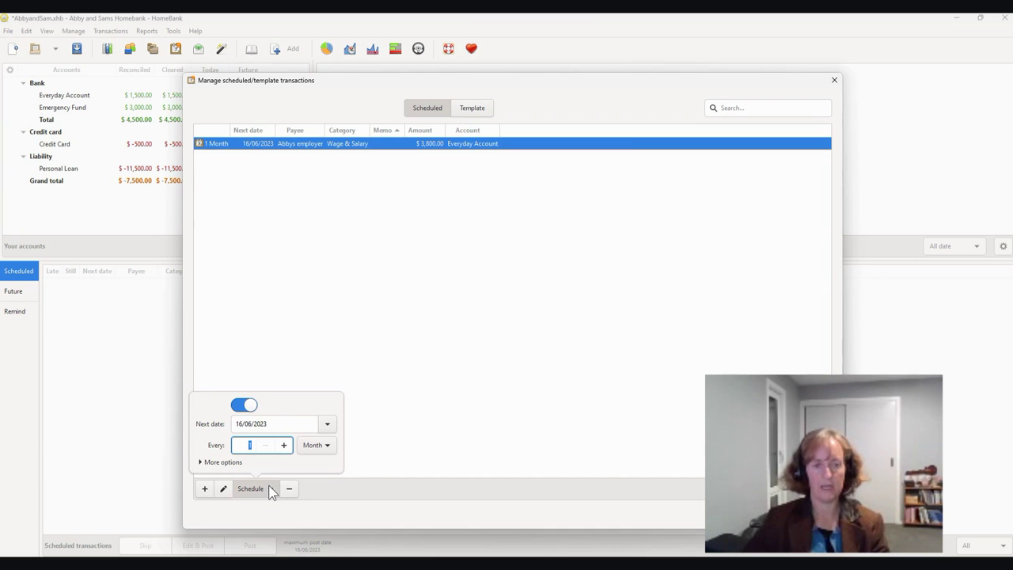
{"action": "triple_click", "coordinate": [249, 424]}
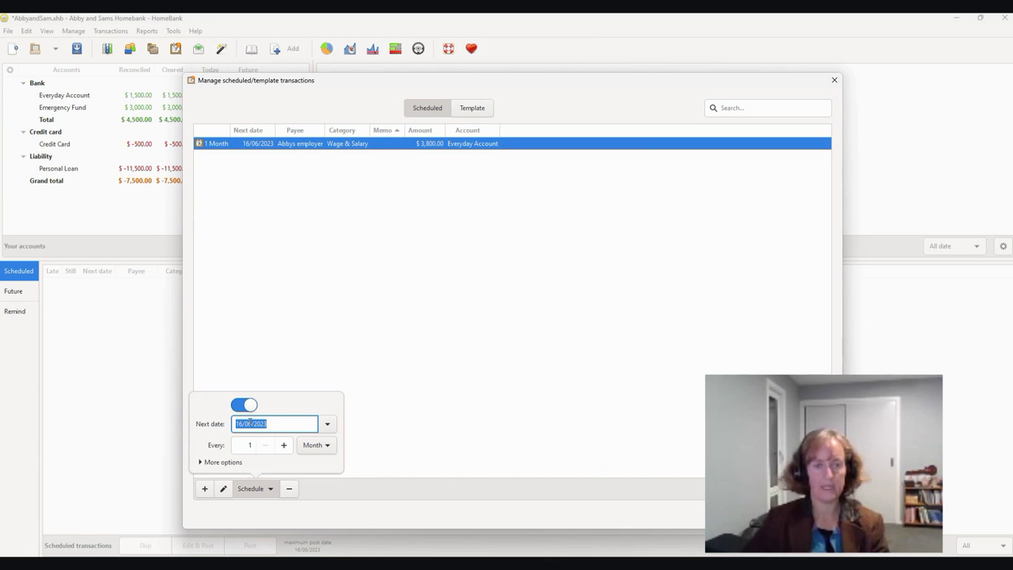
{"action": "type", "text": "20"}
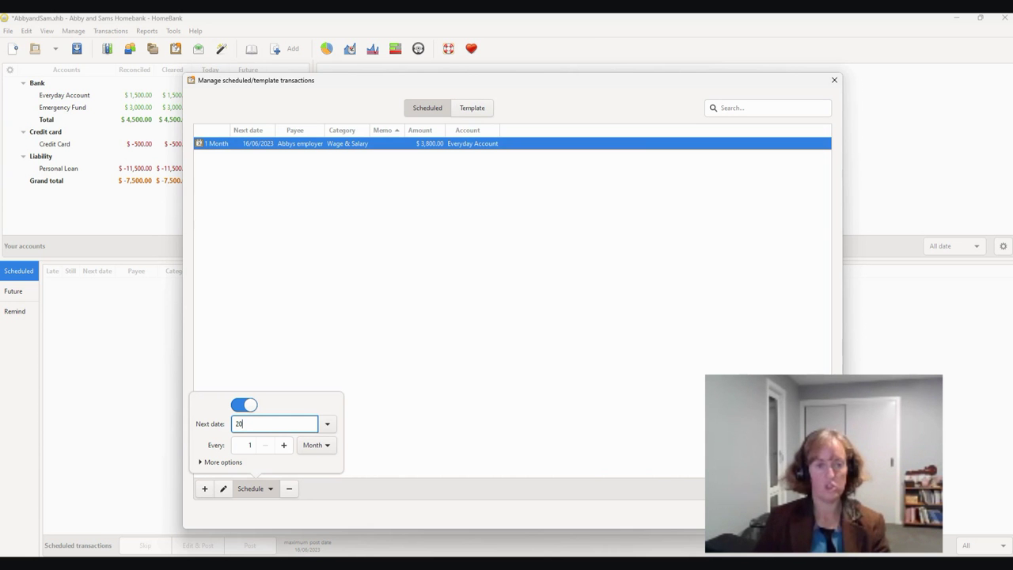
{"action": "type", "text": "/9"}
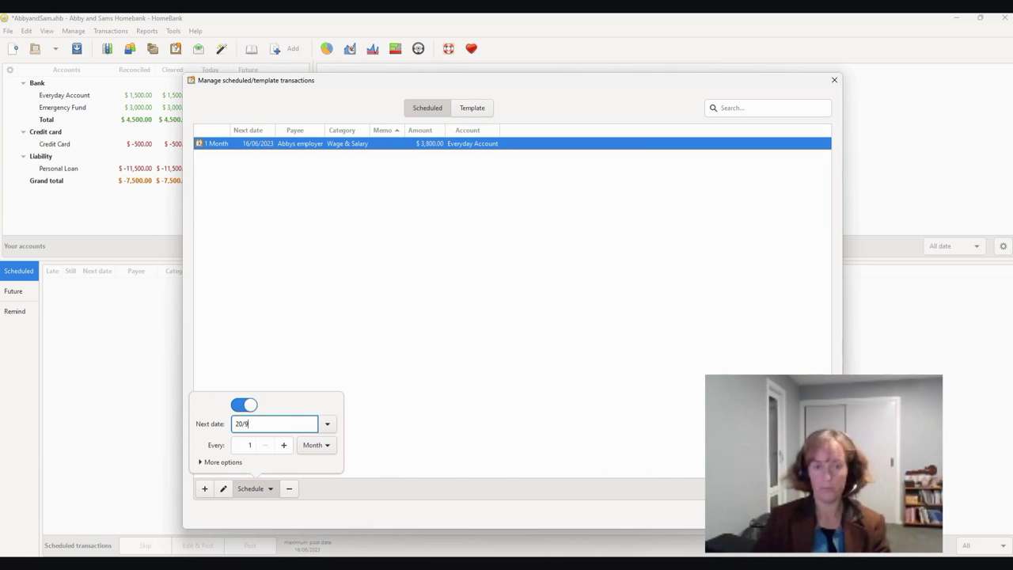
{"action": "key", "text": "BackSpace"}
{"action": "type", "text": "4"}
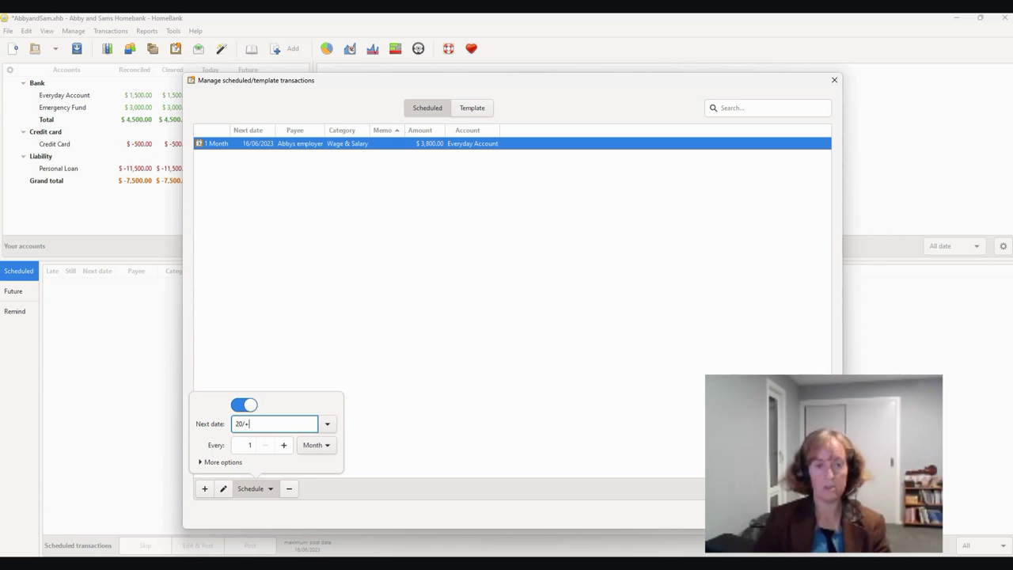
{"action": "key", "text": "BackSpace"}
{"action": "type", "text": "6/2023"}
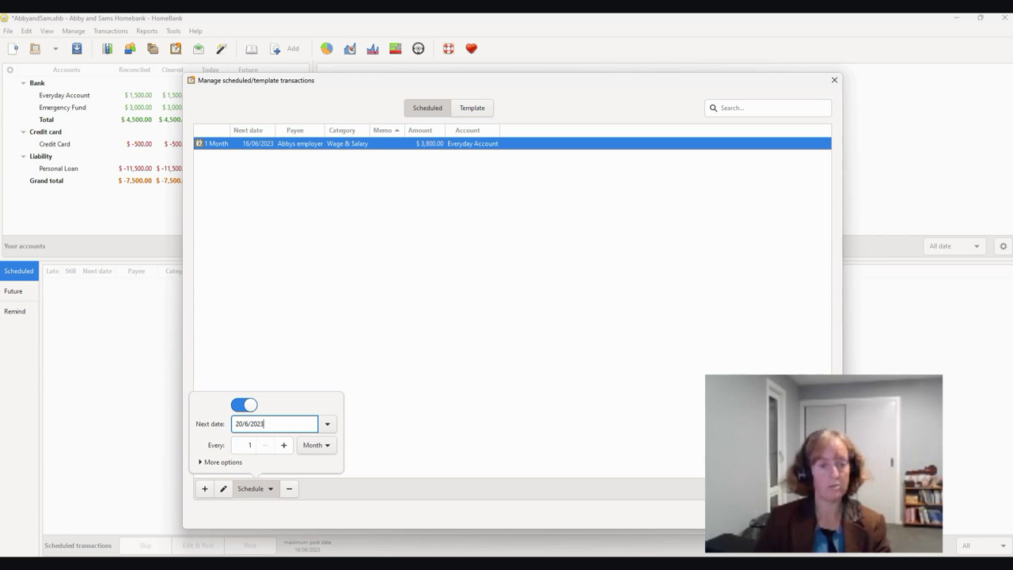
{"action": "left_click", "coordinate": [207, 463]}
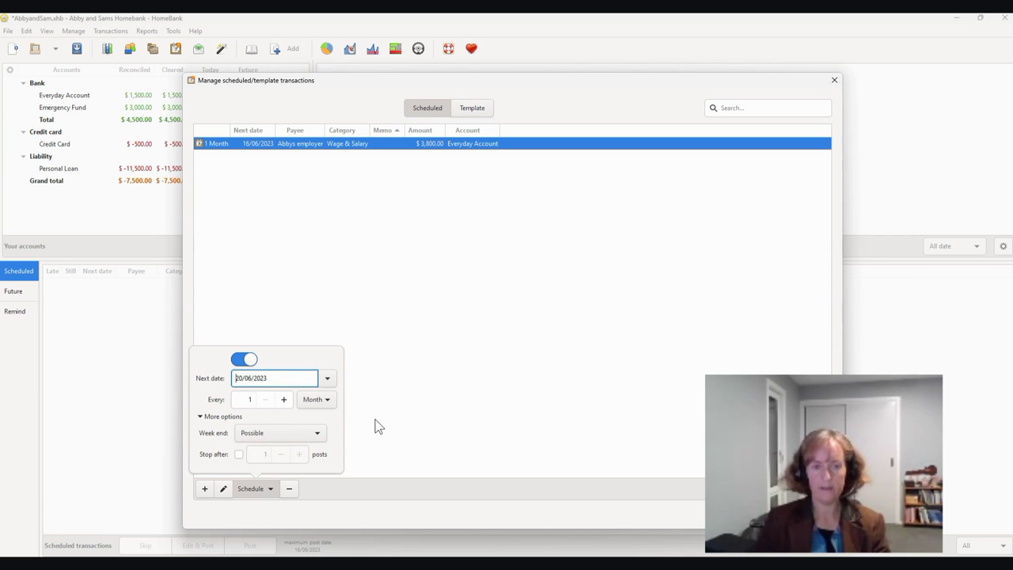
{"action": "left_click", "coordinate": [389, 387]}
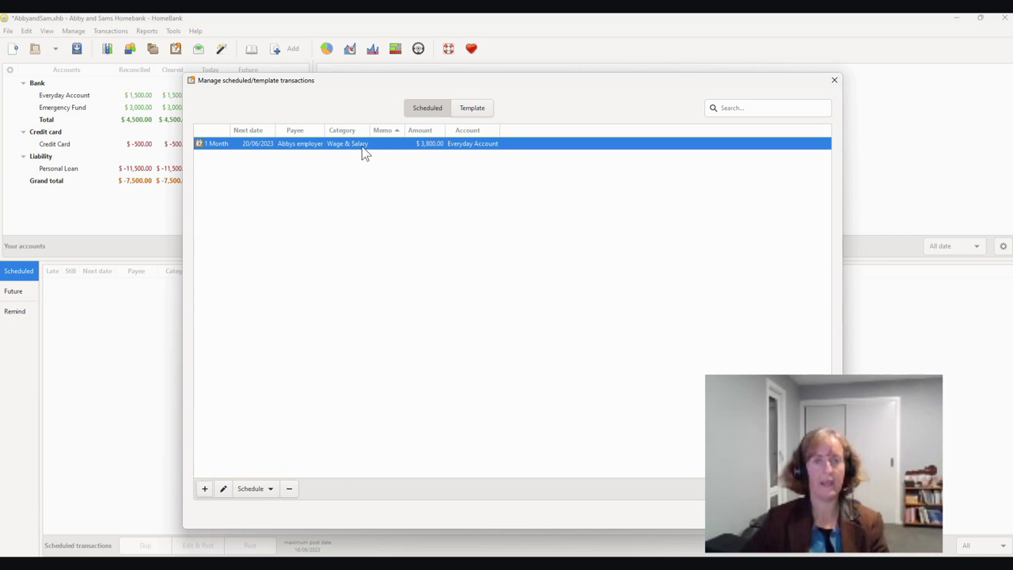
Step: Add the second salary, then start a new expense entry charged to Everyday Account
{"action": "key", "text": "Escape"}
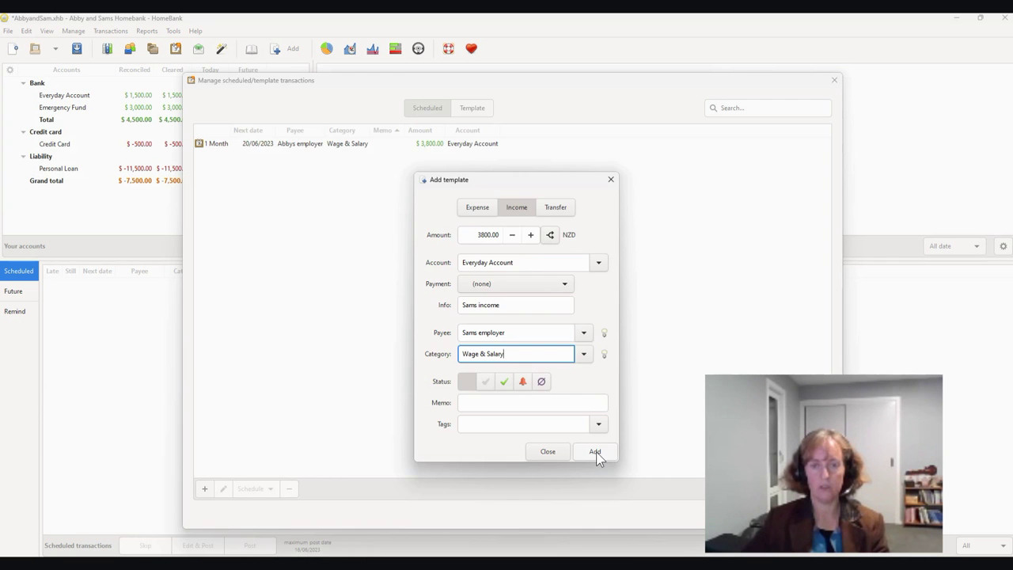
{"action": "left_click", "coordinate": [596, 454]}
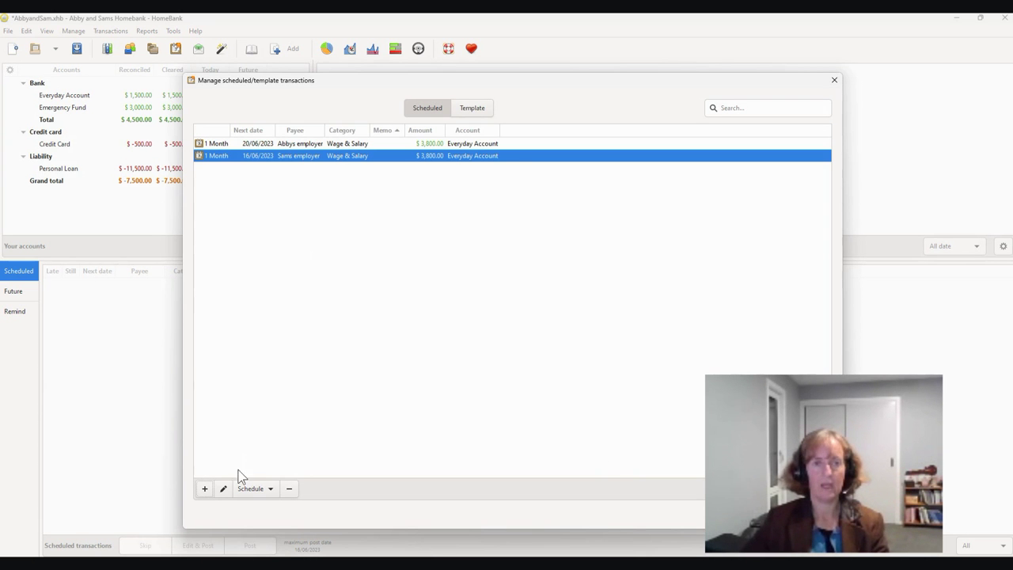
{"action": "left_click", "coordinate": [204, 488]}
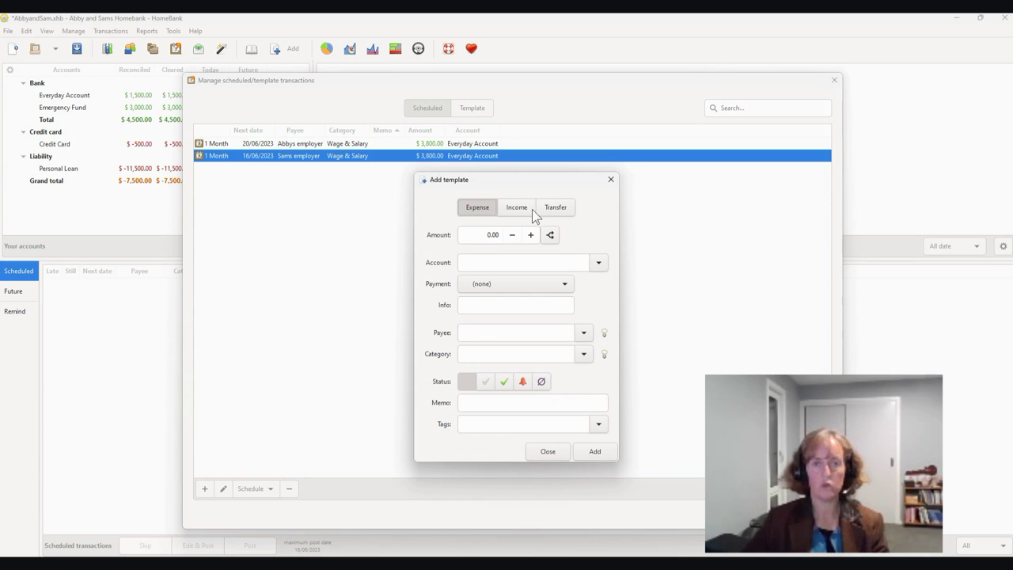
{"action": "left_click", "coordinate": [477, 234]}
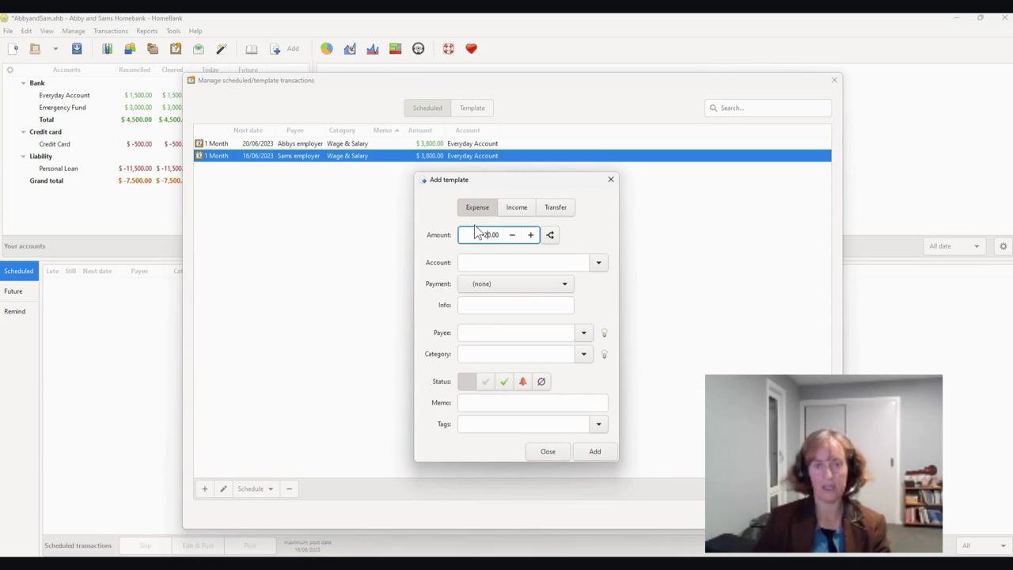
{"action": "type", "text": "3"}
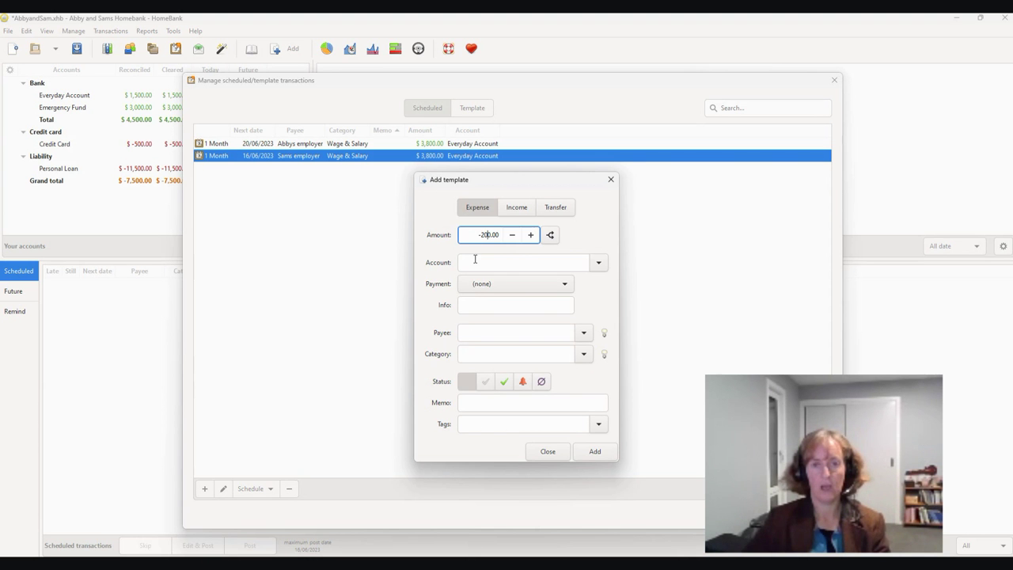
{"action": "key", "text": "Tab"}
{"action": "left_click", "coordinate": [595, 267]}
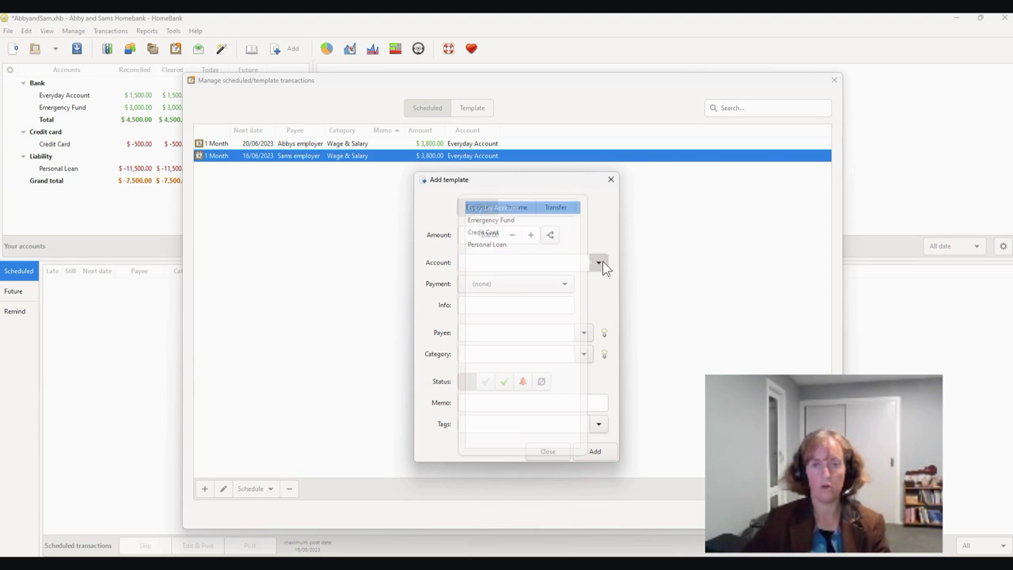
{"action": "left_click", "coordinate": [498, 208]}
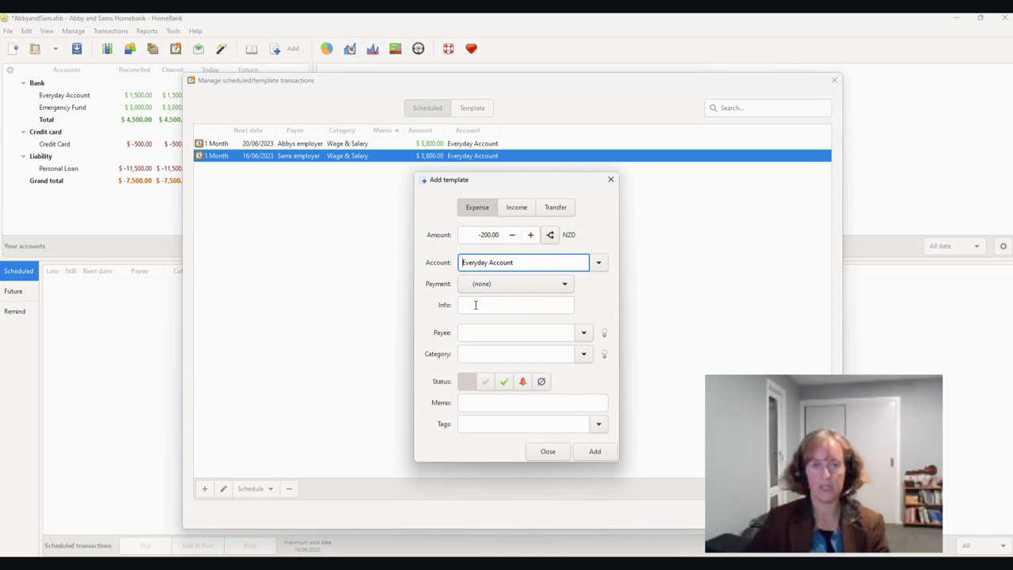
Step: Set payee 2Degrees and category Telephone and Internet, and add the expense
{"action": "left_click", "coordinate": [475, 332]}
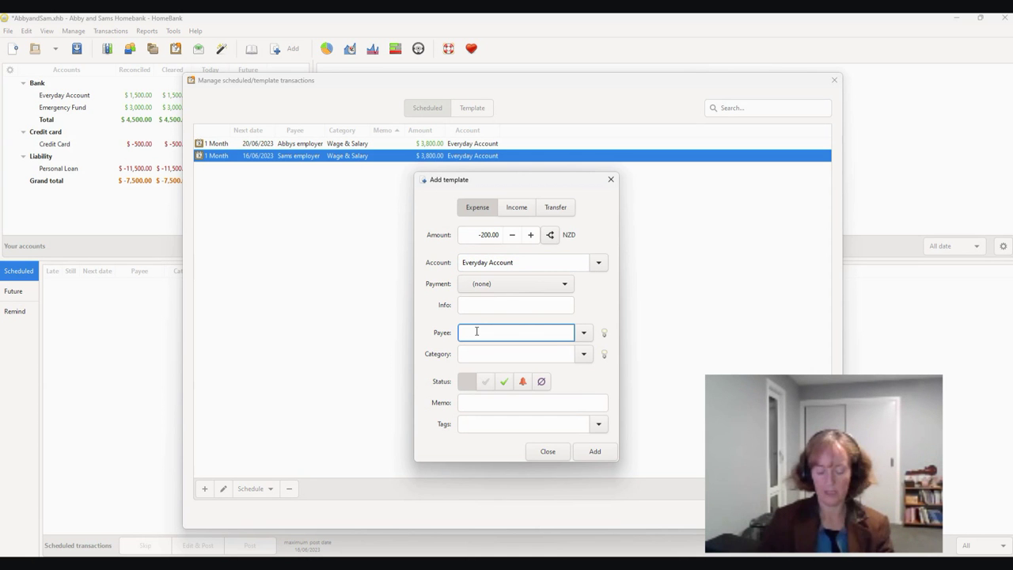
{"action": "type", "text": "2D"}
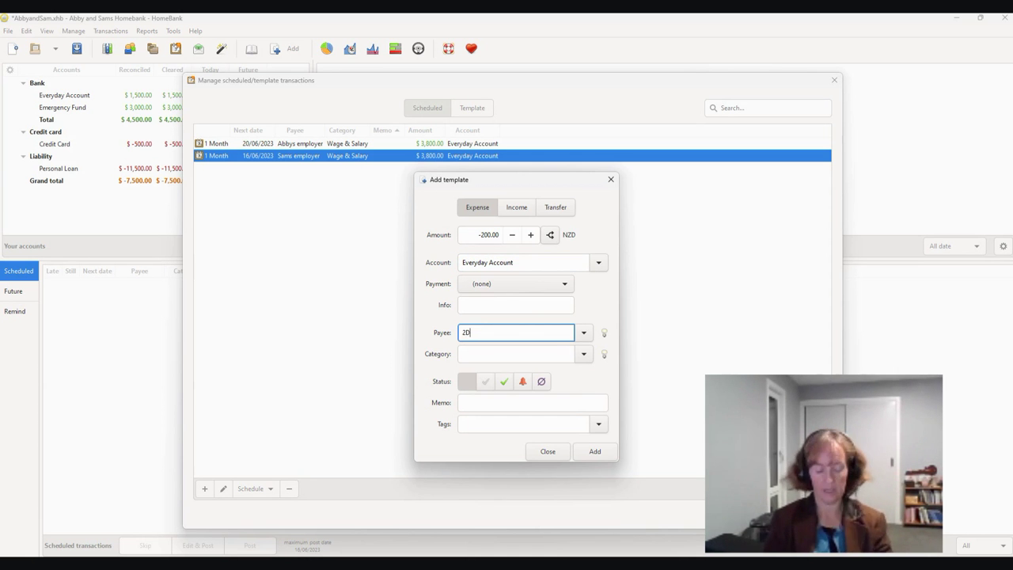
{"action": "type", "text": "egrees"}
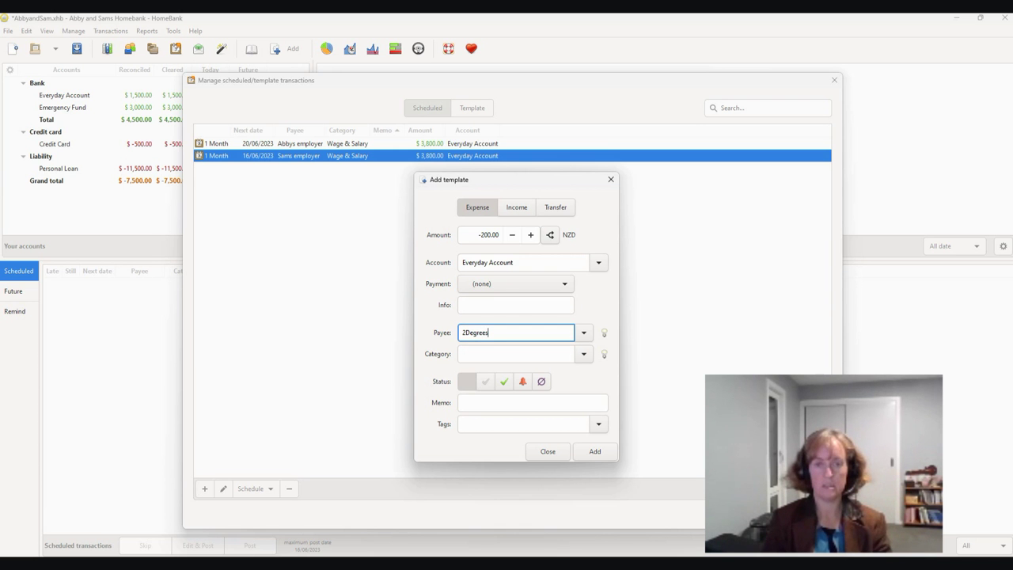
{"action": "left_click", "coordinate": [585, 354]}
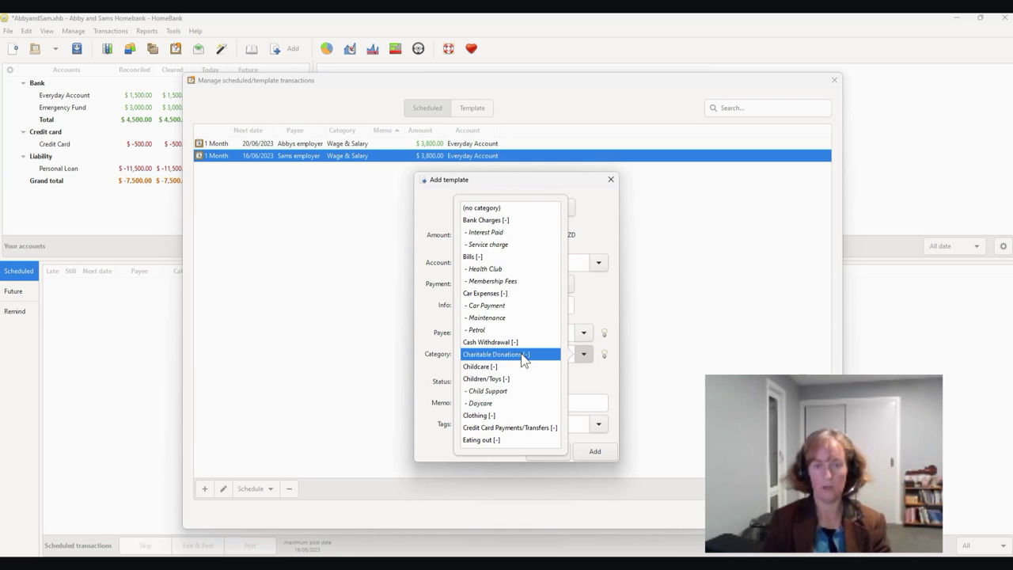
{"action": "type", "text": "te"}
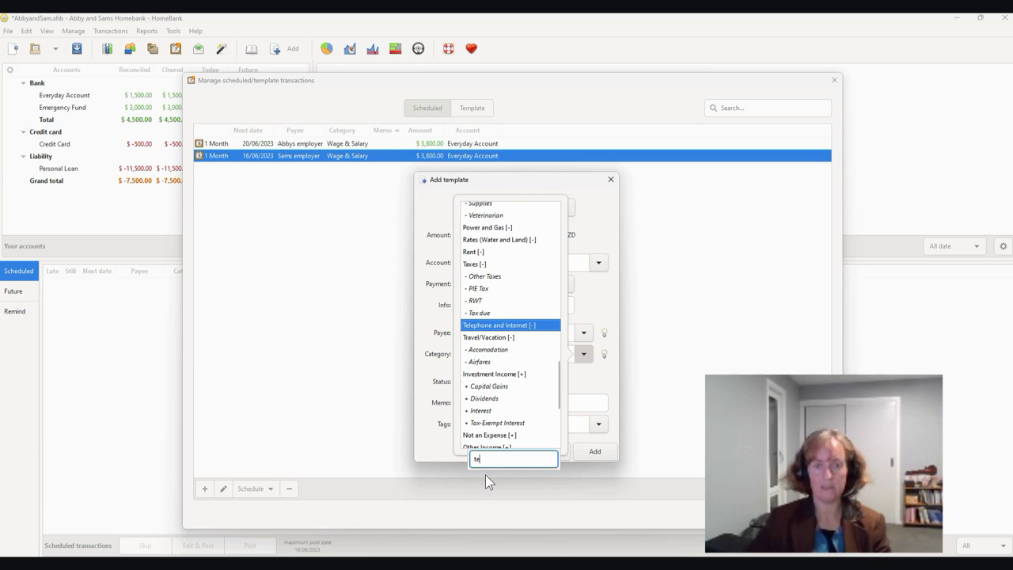
{"action": "left_click", "coordinate": [497, 324]}
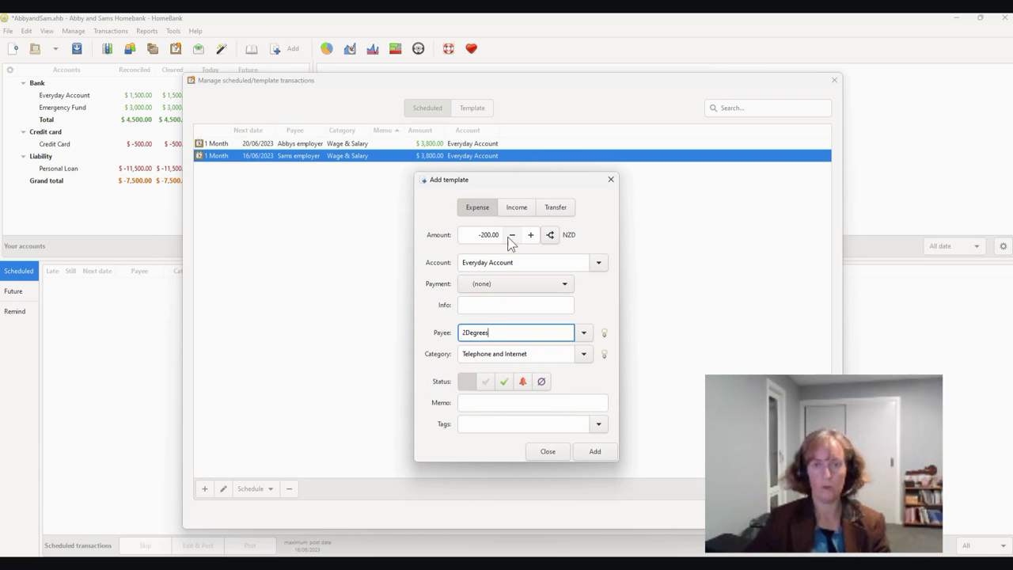
{"action": "left_click", "coordinate": [594, 452]}
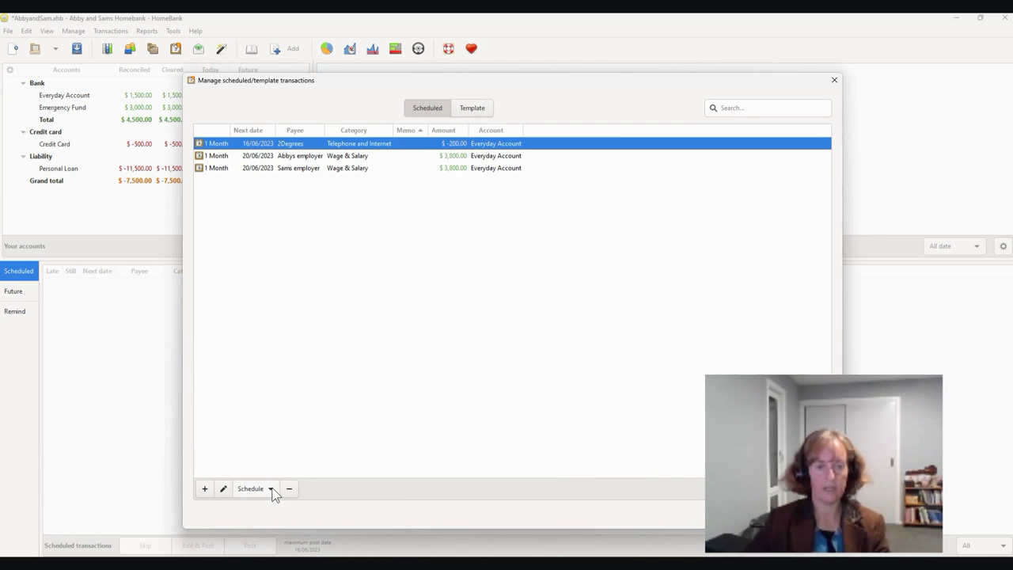
Step: Change the 2Degrees expense's next date to 20/06/2023, keeping it scheduled monthly
{"action": "left_click", "coordinate": [270, 489]}
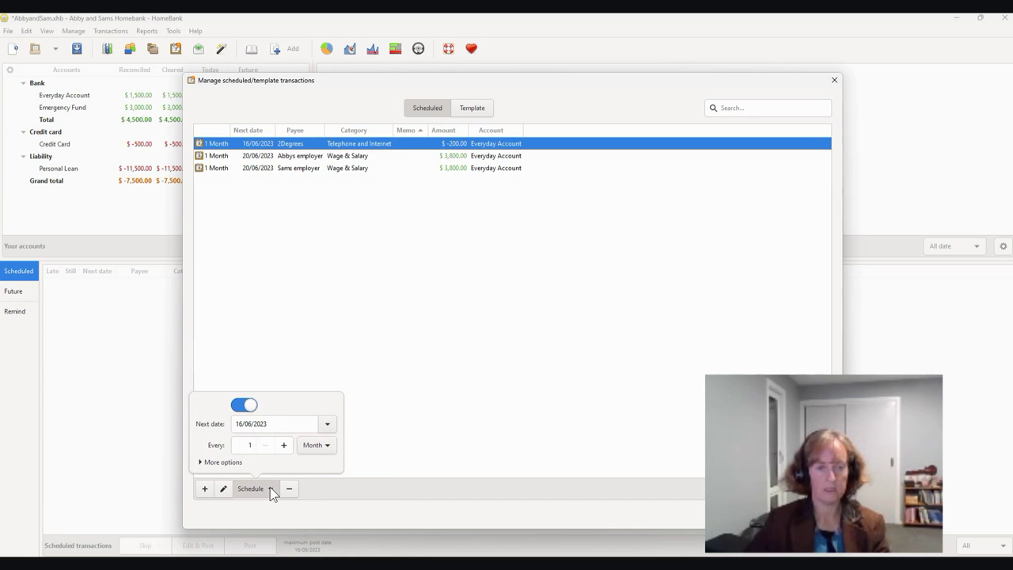
{"action": "left_click", "coordinate": [237, 424]}
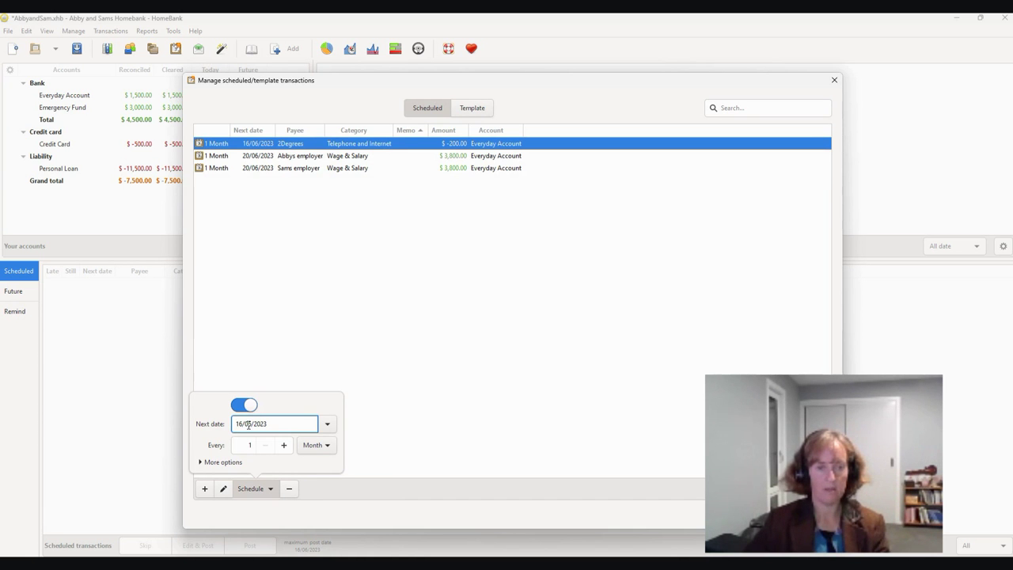
{"action": "type", "text": "20"}
{"action": "key", "text": "Delete"}
{"action": "key", "text": "Delete"}
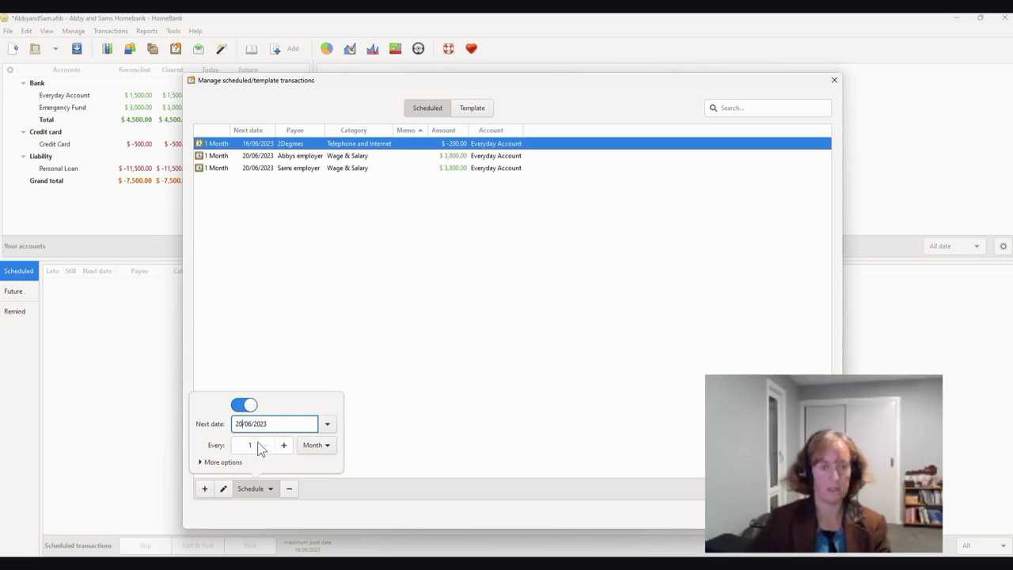
{"action": "left_click", "coordinate": [243, 405]}
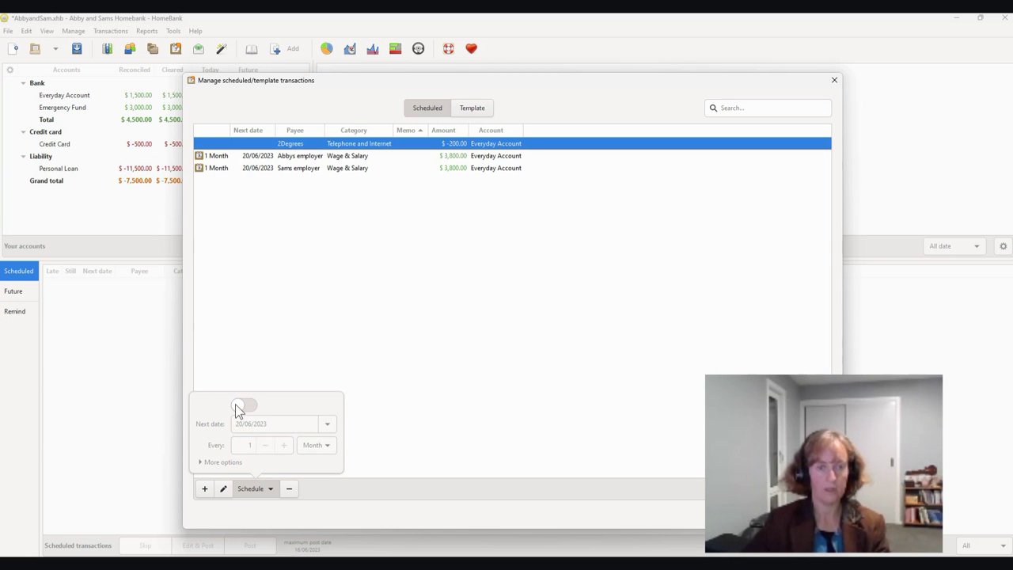
{"action": "left_click", "coordinate": [239, 407]}
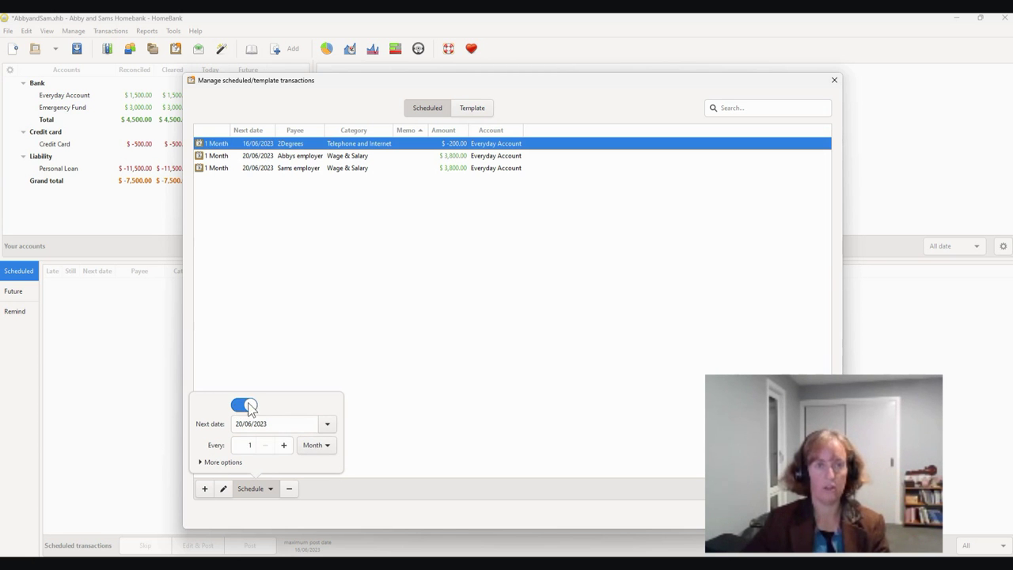
{"action": "left_click", "coordinate": [247, 404]}
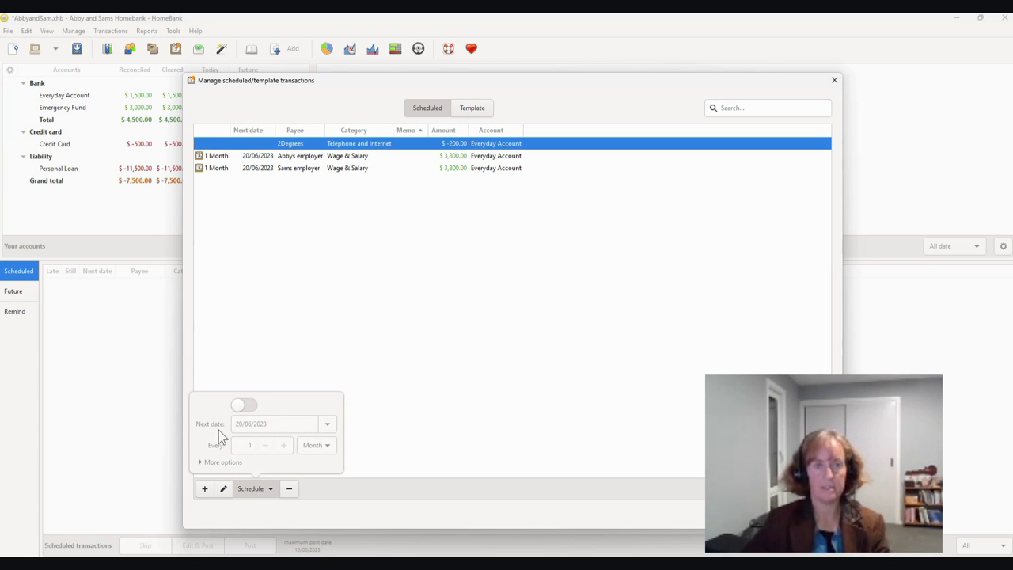
{"action": "left_click", "coordinate": [243, 406]}
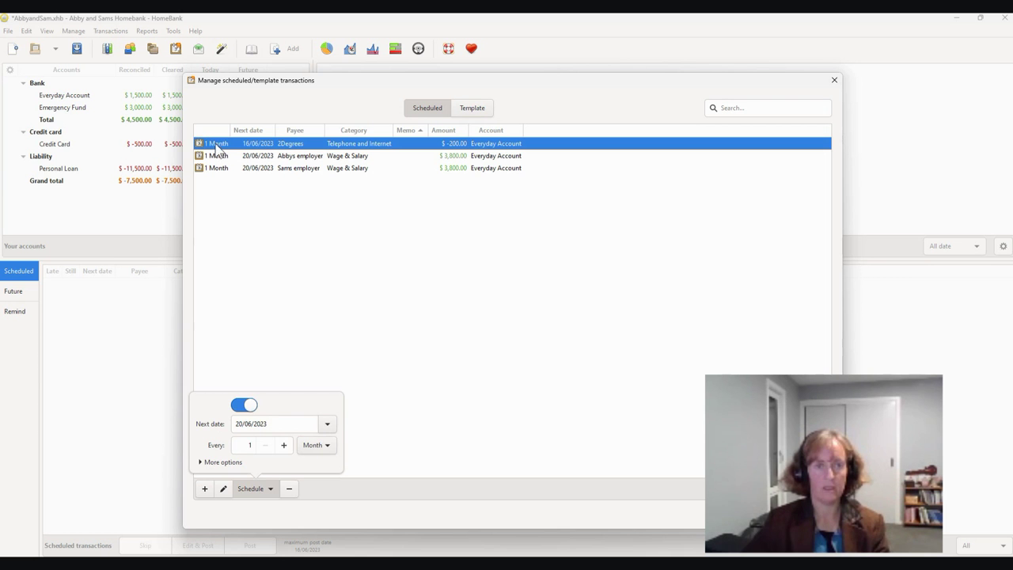
{"action": "left_click", "coordinate": [398, 413]}
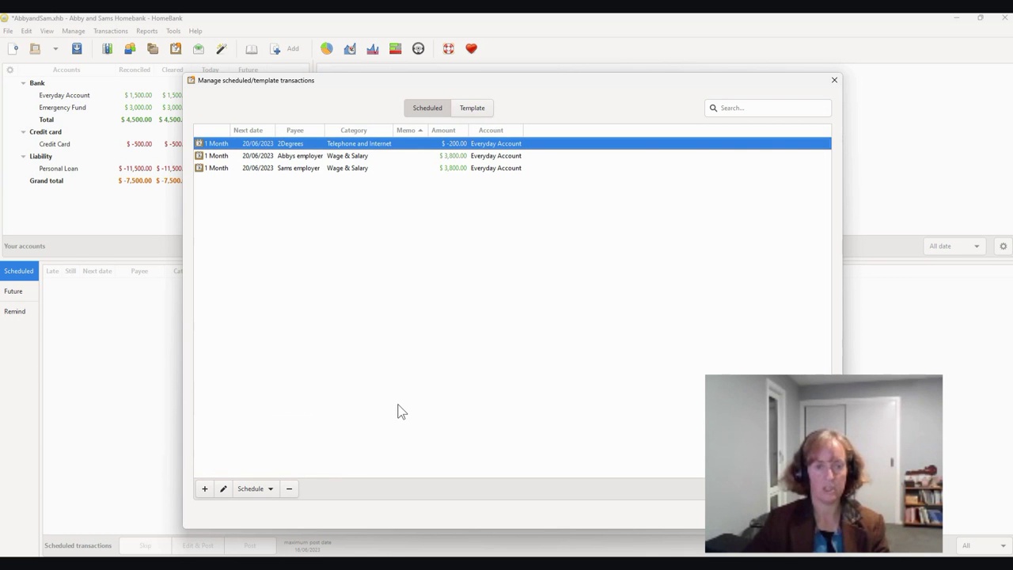
Step: Start a new 300 transfer from Everyday Account to Emergency Fund
{"action": "left_click", "coordinate": [204, 487]}
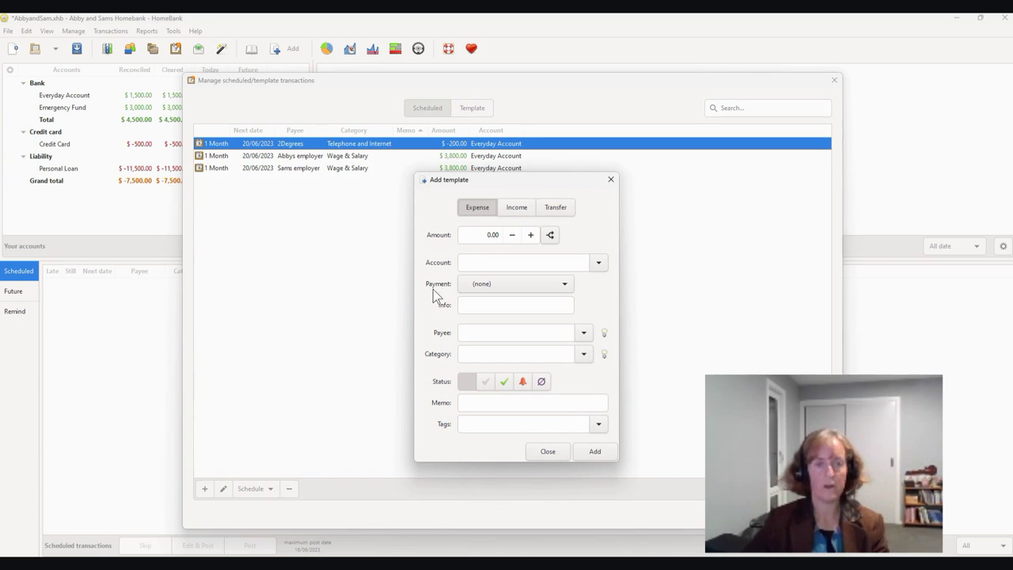
{"action": "left_click", "coordinate": [556, 208]}
{"action": "left_click", "coordinate": [489, 235]}
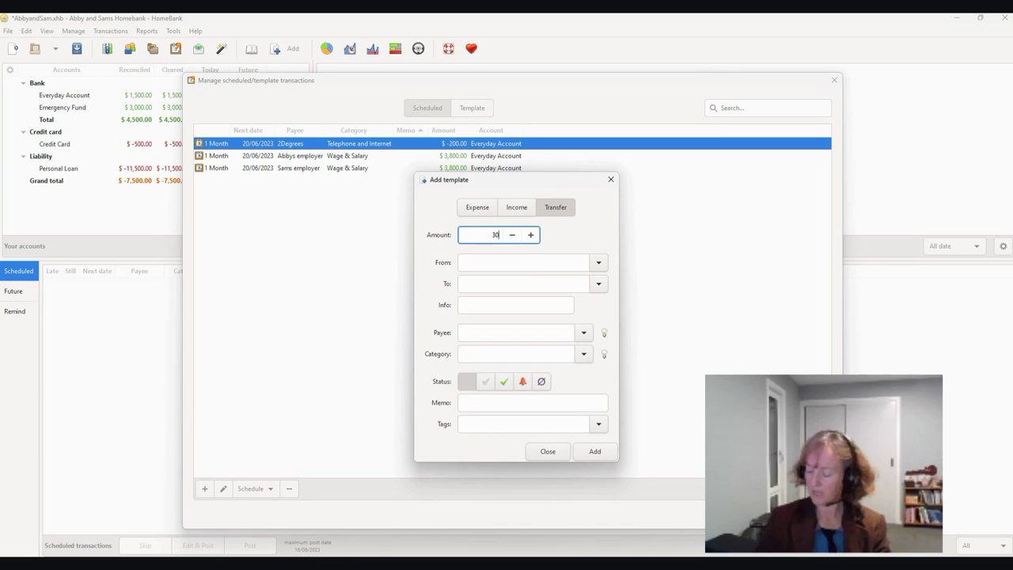
{"action": "type", "text": "300"}
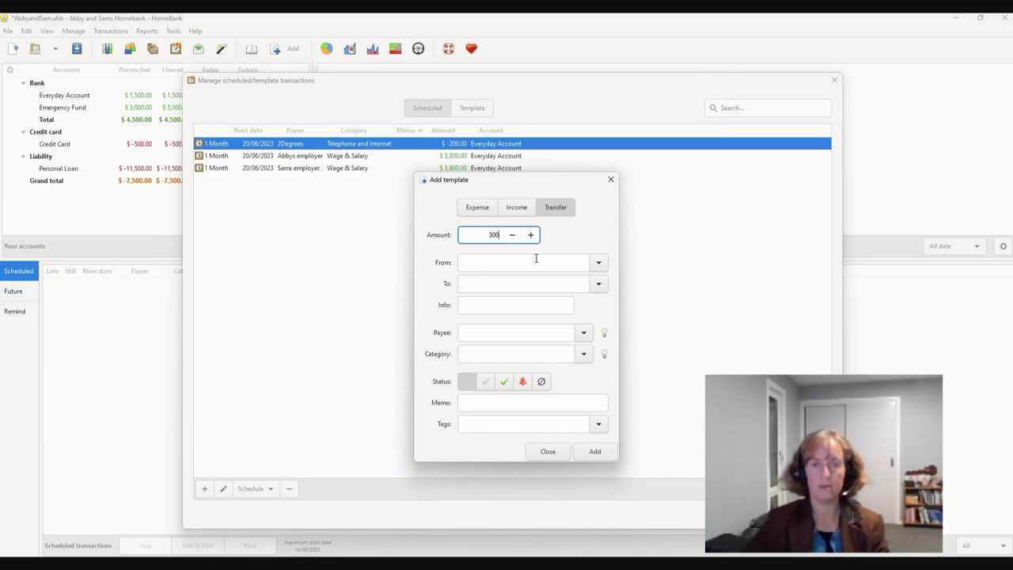
{"action": "left_click", "coordinate": [599, 263]}
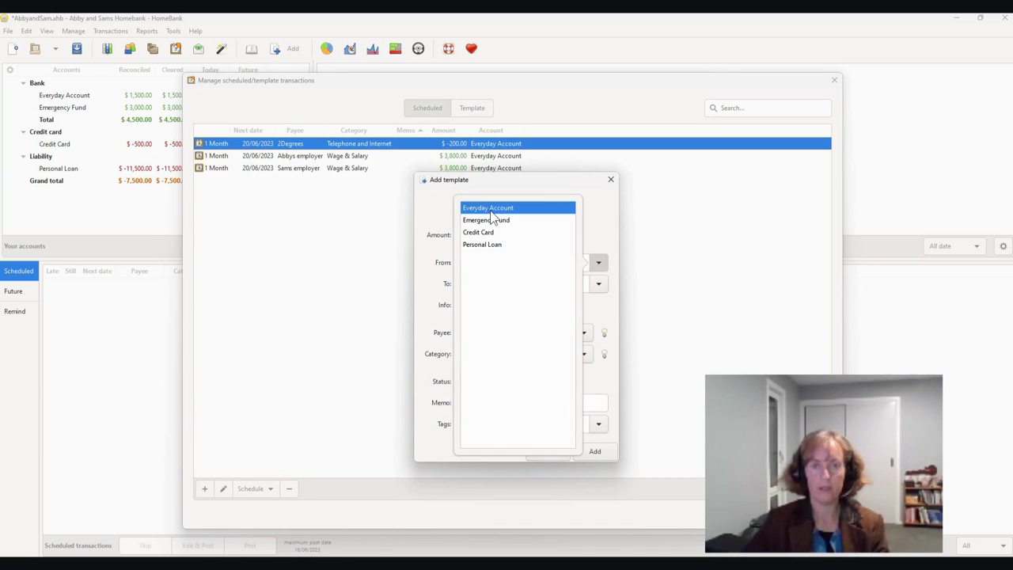
{"action": "left_click", "coordinate": [491, 210]}
{"action": "left_click", "coordinate": [598, 286]}
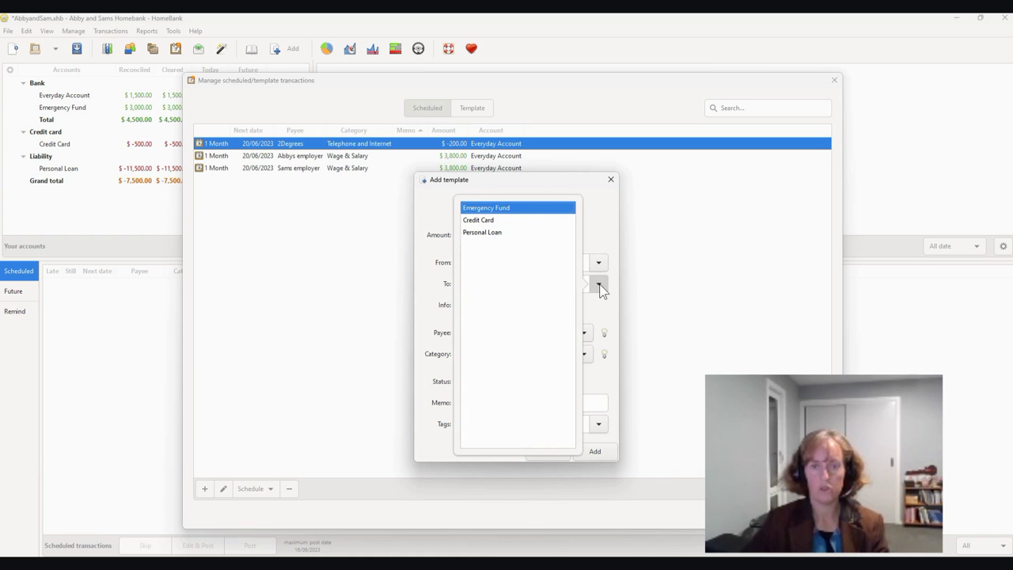
{"action": "left_click", "coordinate": [481, 209]}
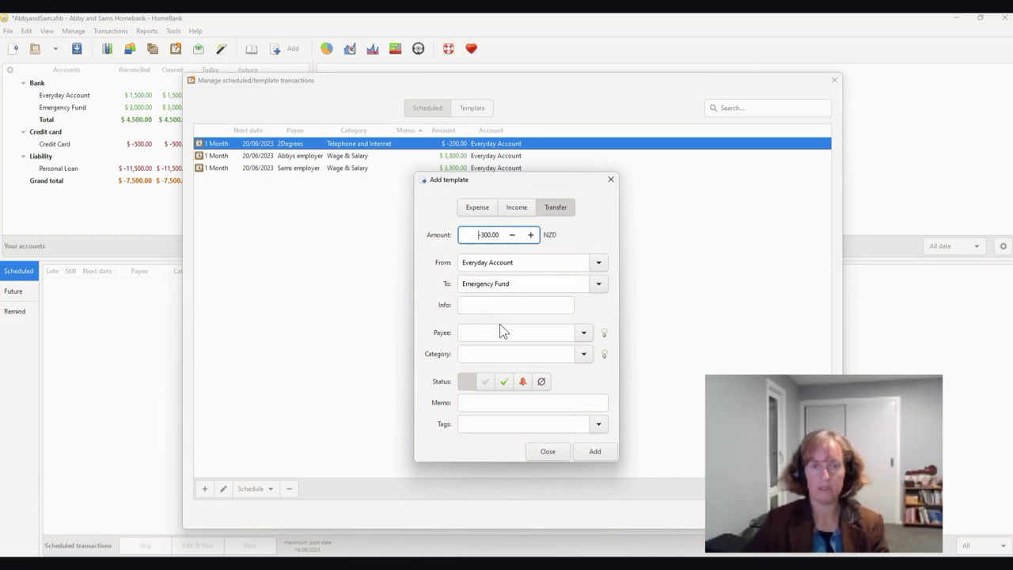
Step: Describe the transfer as 'Save for a rainy day', categorise it Miscellaneous, and add it
{"action": "left_click", "coordinate": [480, 304]}
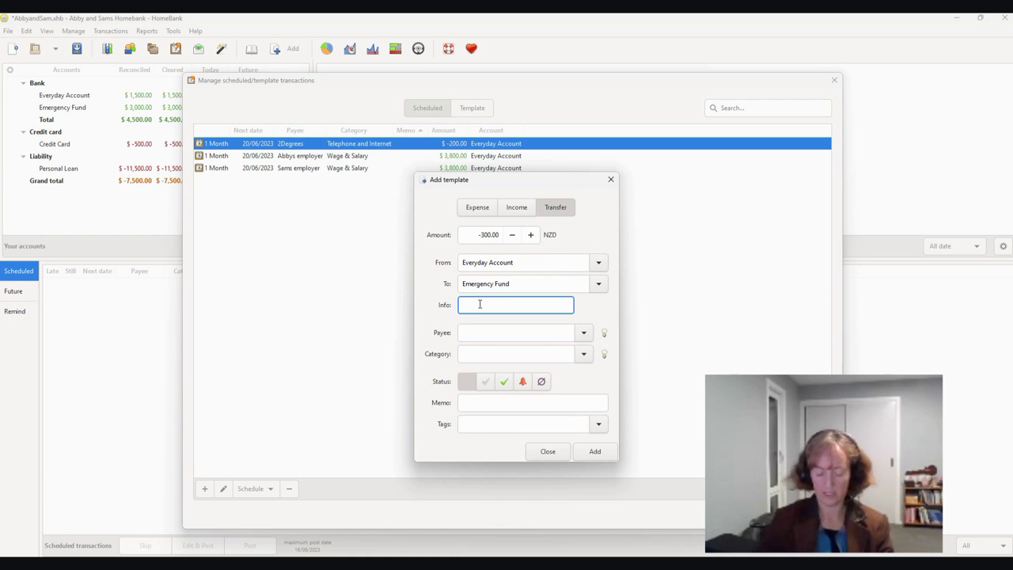
{"action": "type", "text": "Save for a"}
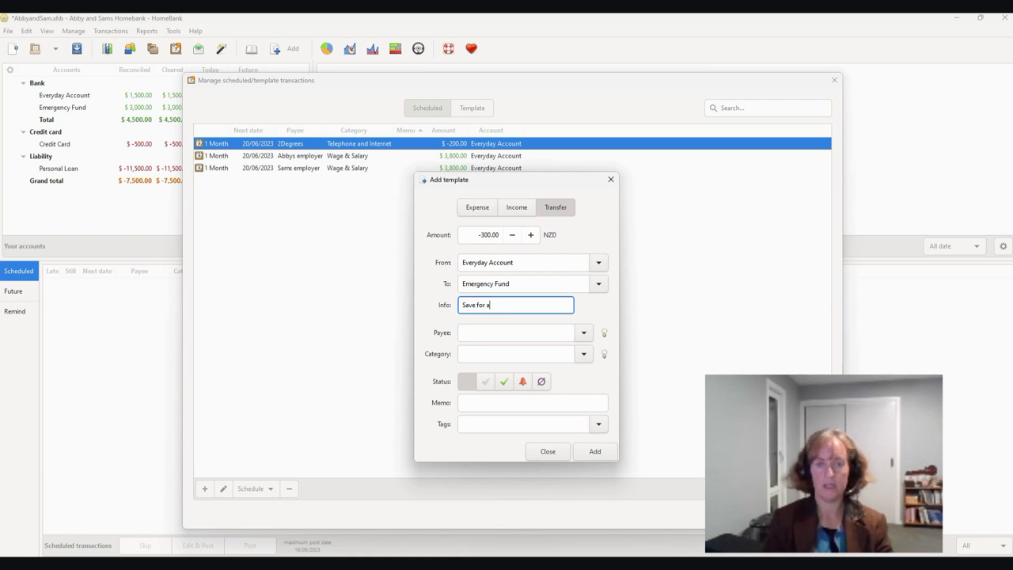
{"action": "type", "text": " rainy day"}
{"action": "left_click", "coordinate": [482, 332]}
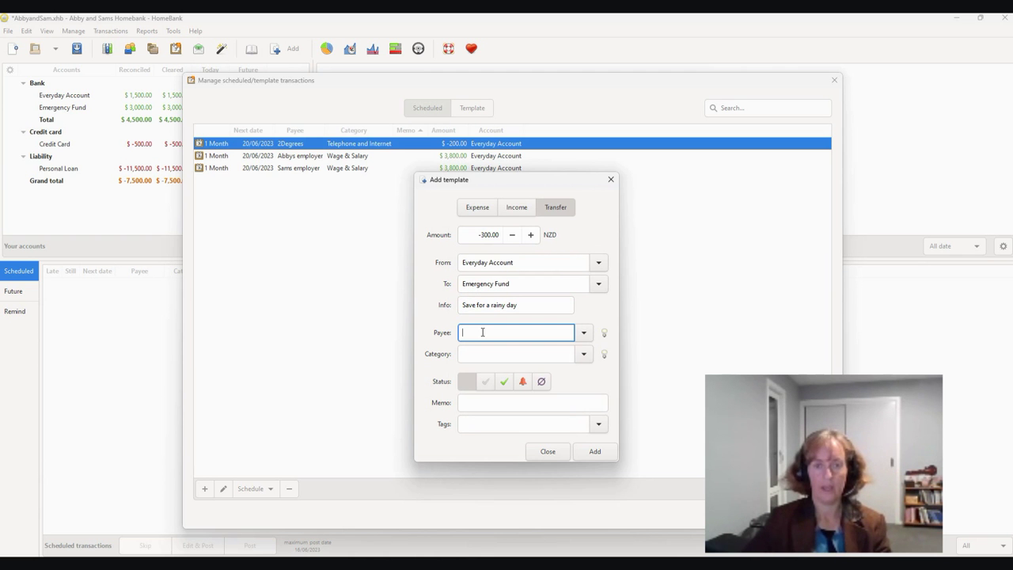
{"action": "left_click", "coordinate": [583, 354]}
{"action": "key", "text": "Escape"}
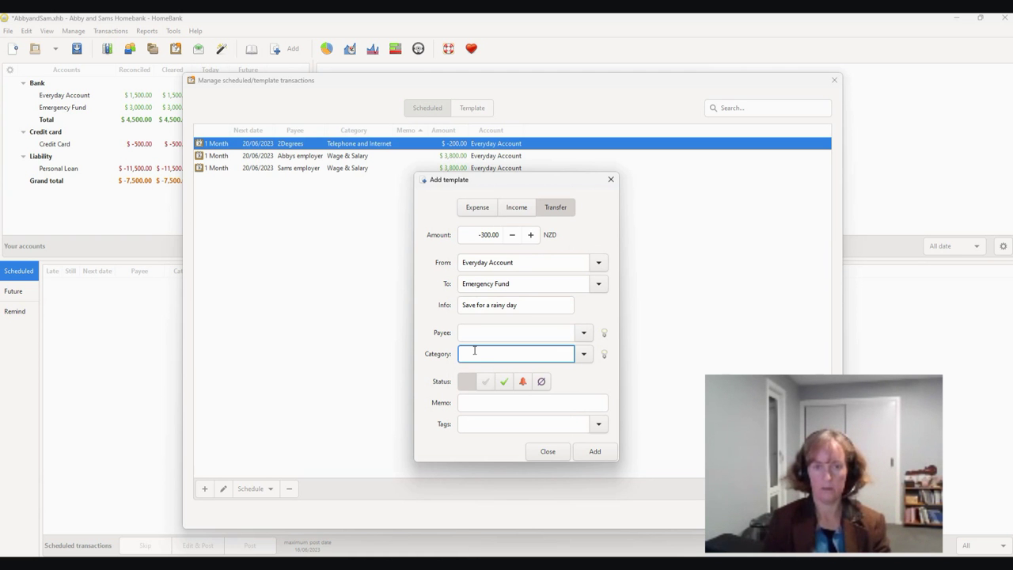
{"action": "type", "text": "mis"}
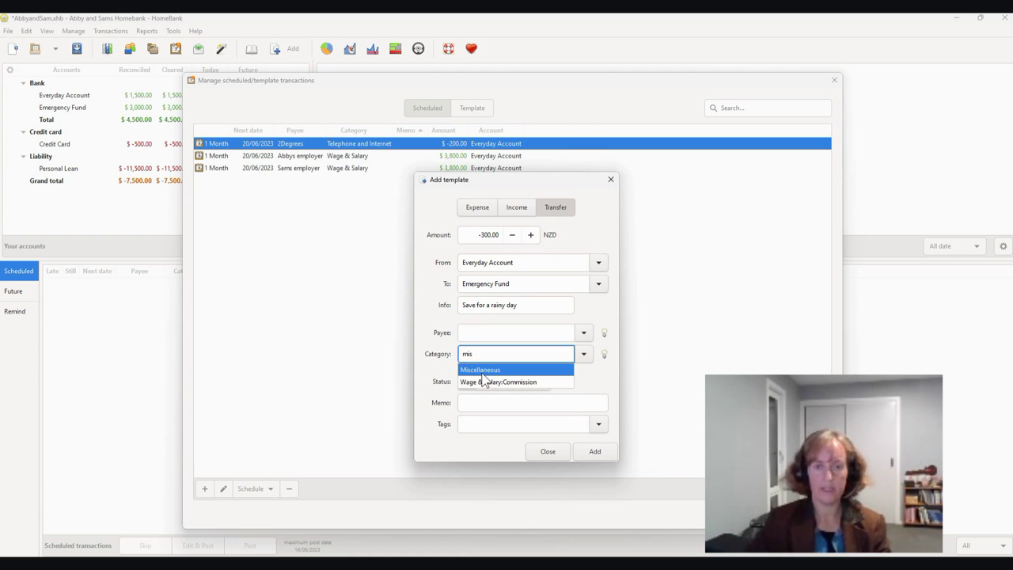
{"action": "left_click", "coordinate": [481, 371]}
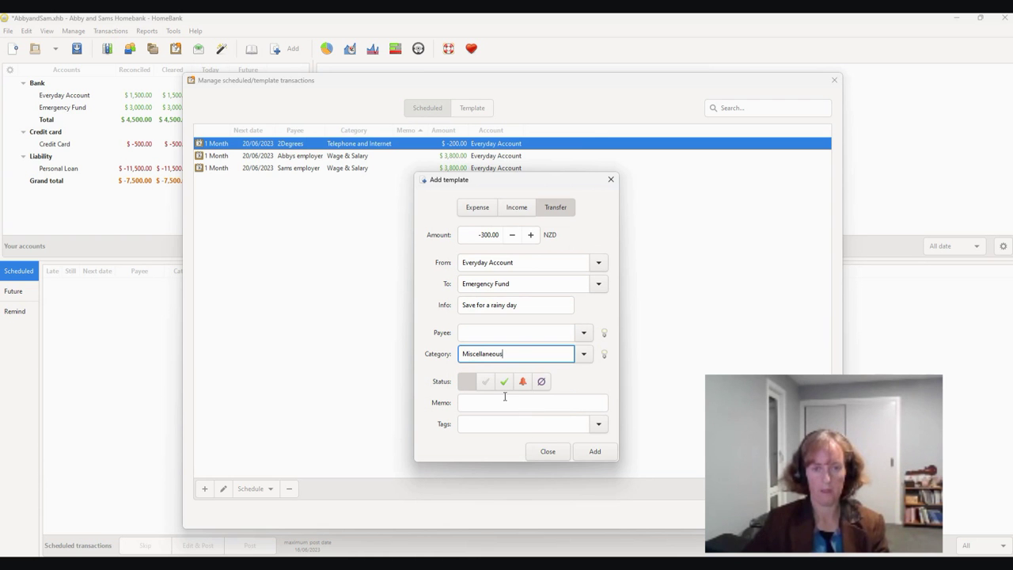
{"action": "left_click", "coordinate": [593, 450]}
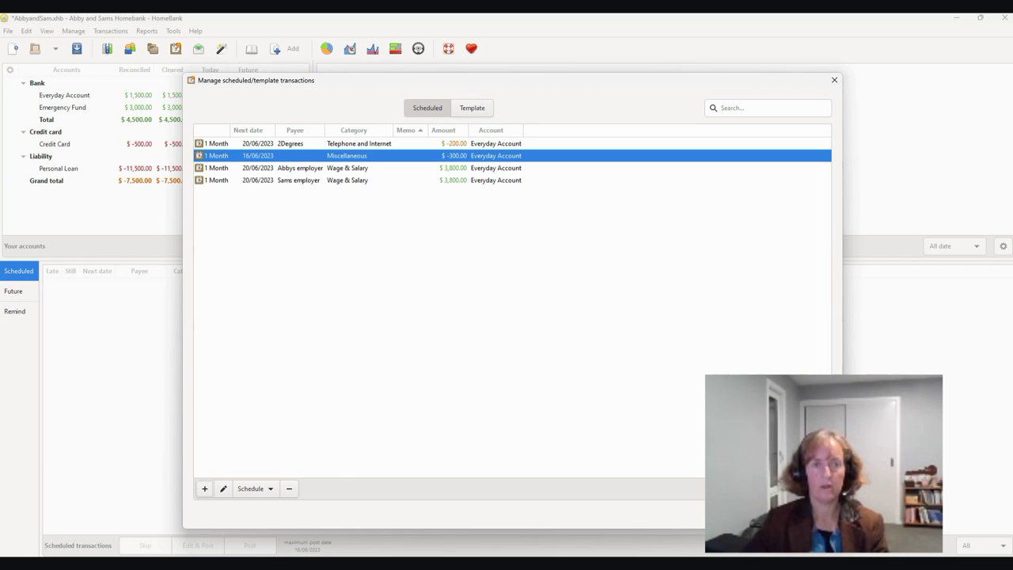
Step: Move the Emergency Fund transfer's next date to 20/06/2023
{"action": "left_click", "coordinate": [269, 488]}
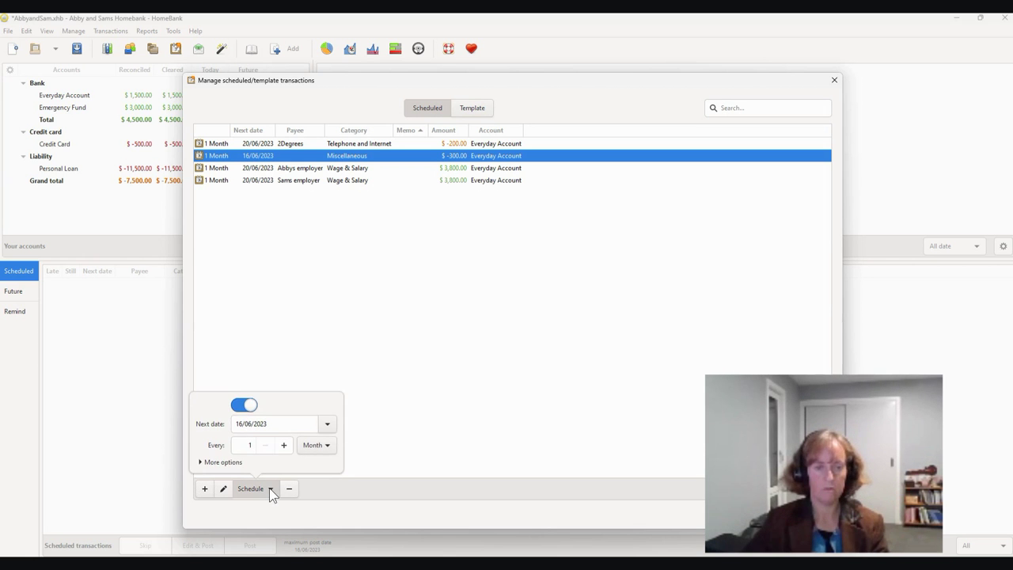
{"action": "left_click", "coordinate": [238, 425]}
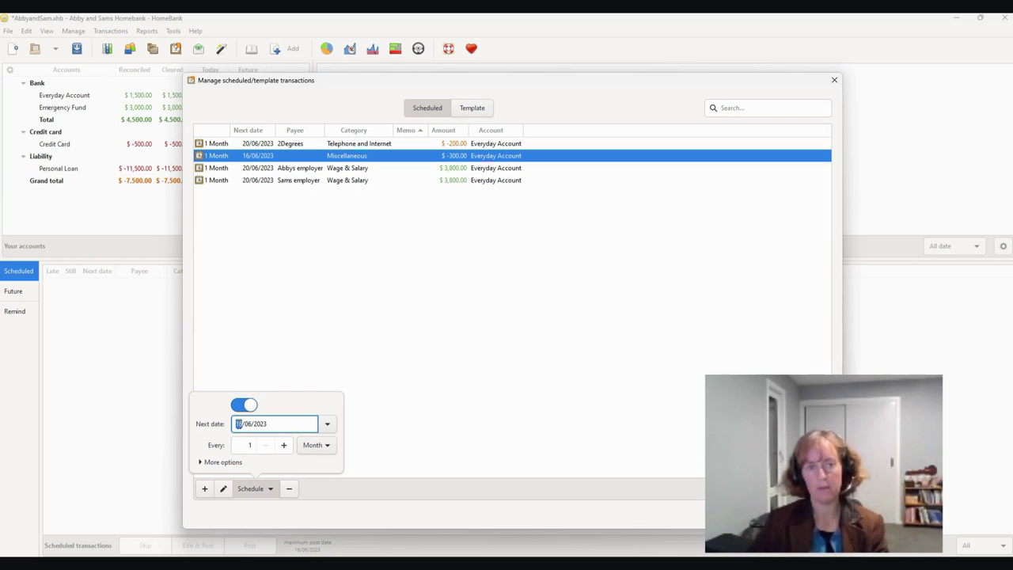
{"action": "type", "text": "20"}
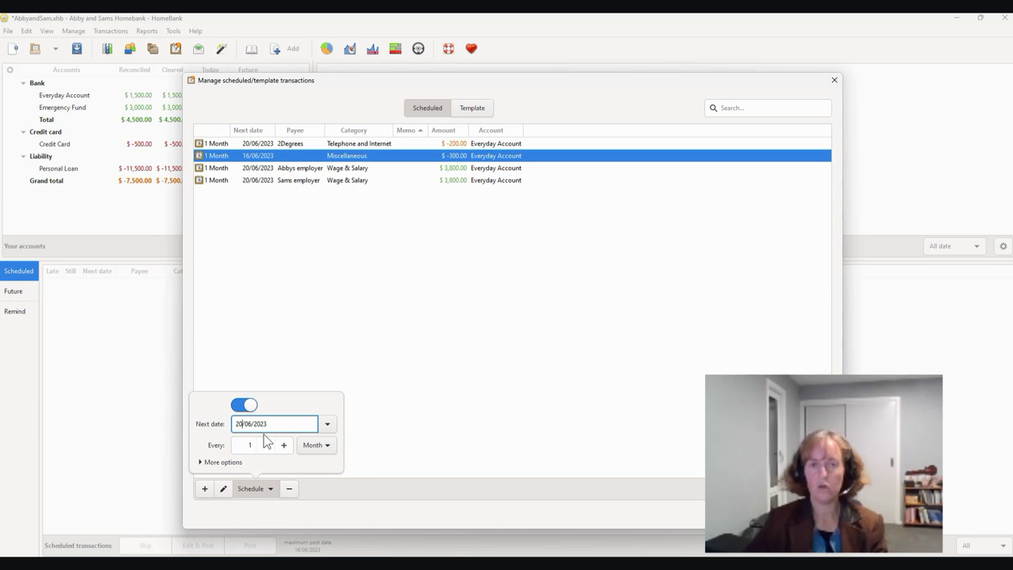
{"action": "left_click", "coordinate": [360, 308]}
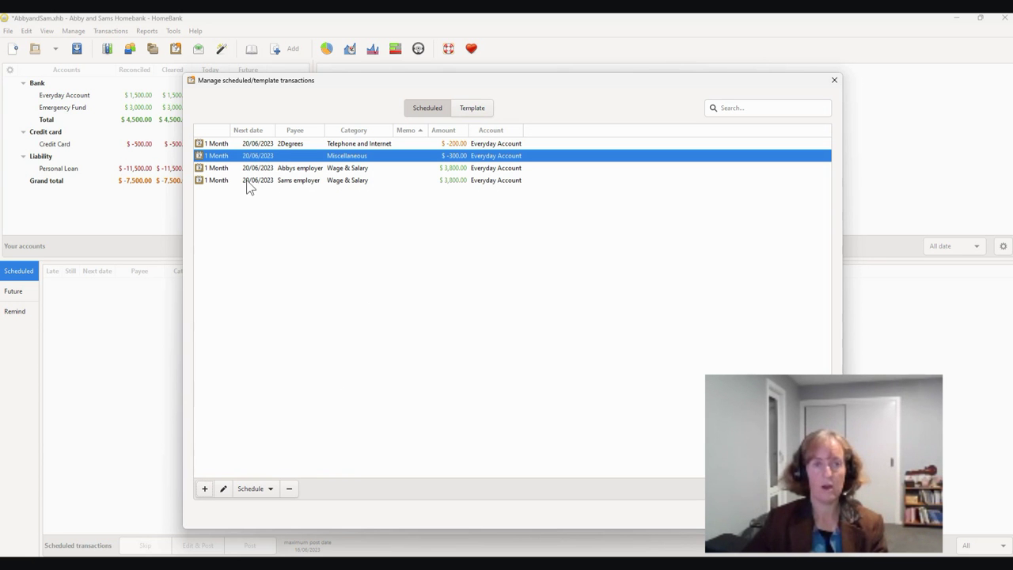
Step: Post the first salary with its amount changed to 3806.00
{"action": "left_click", "coordinate": [834, 79]}
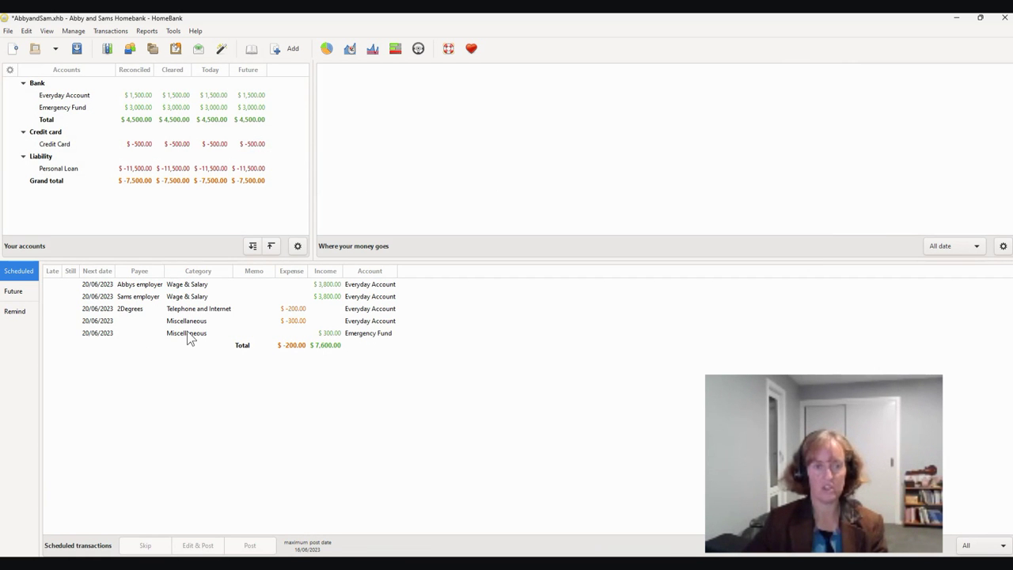
{"action": "left_click", "coordinate": [138, 286]}
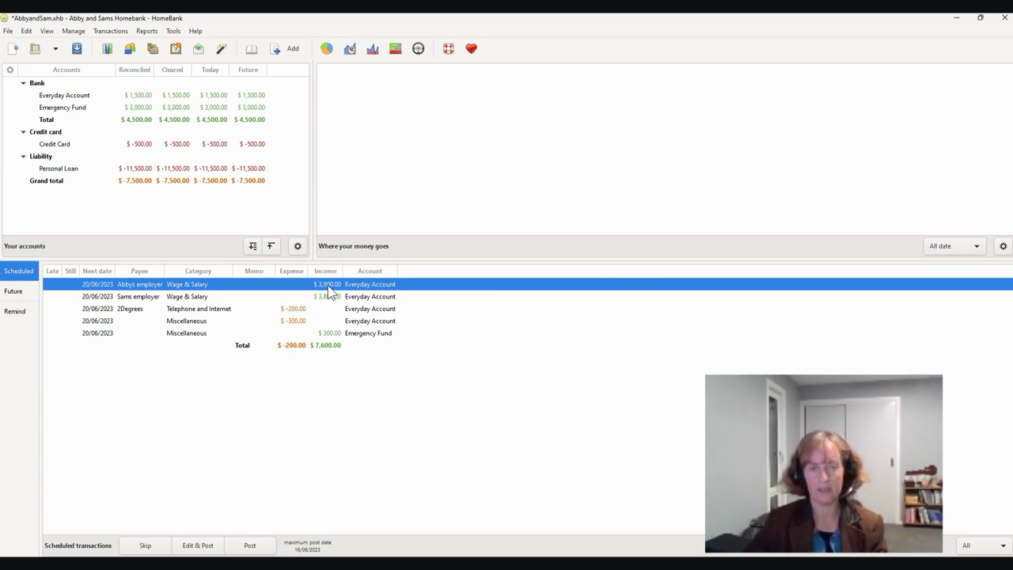
{"action": "left_click", "coordinate": [223, 545]}
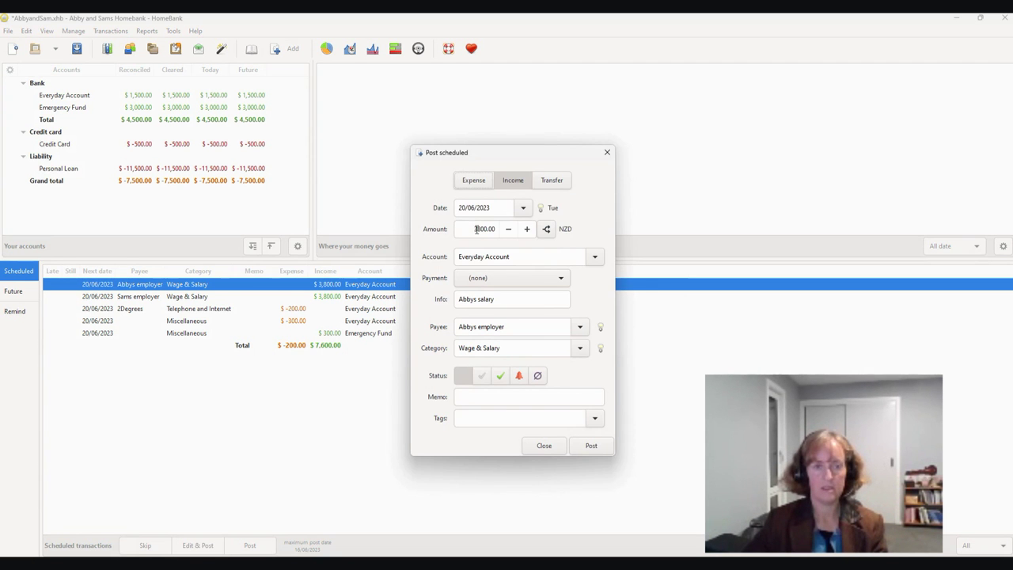
{"action": "left_click", "coordinate": [485, 228]}
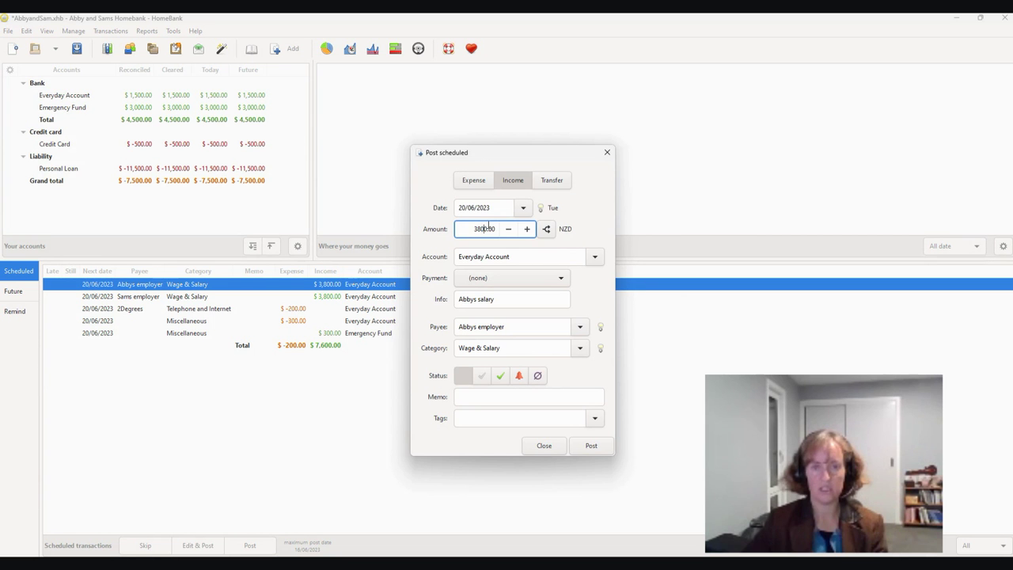
{"action": "key", "text": "BackSpace"}
{"action": "type", "text": "6"}
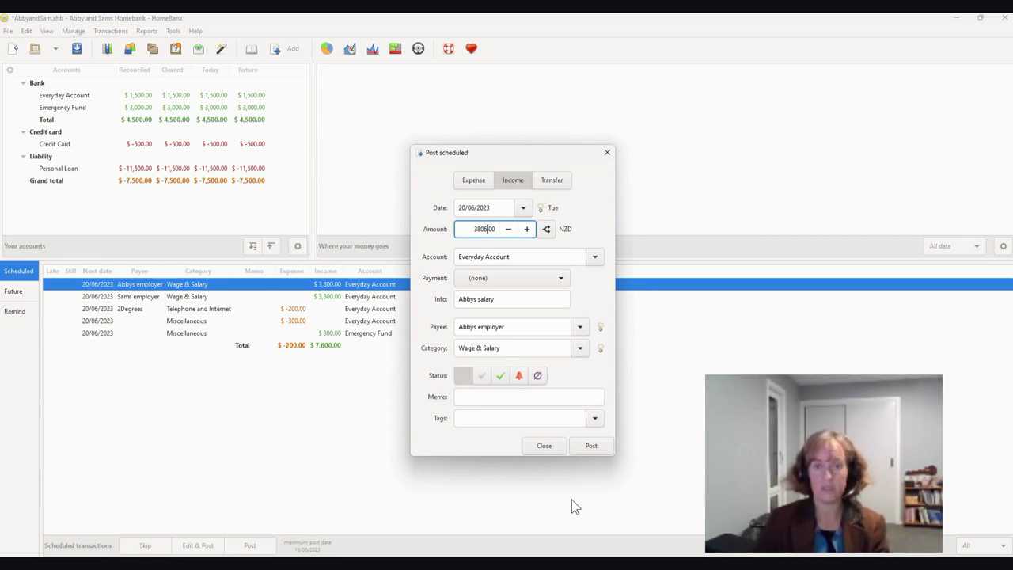
{"action": "left_click", "coordinate": [593, 447]}
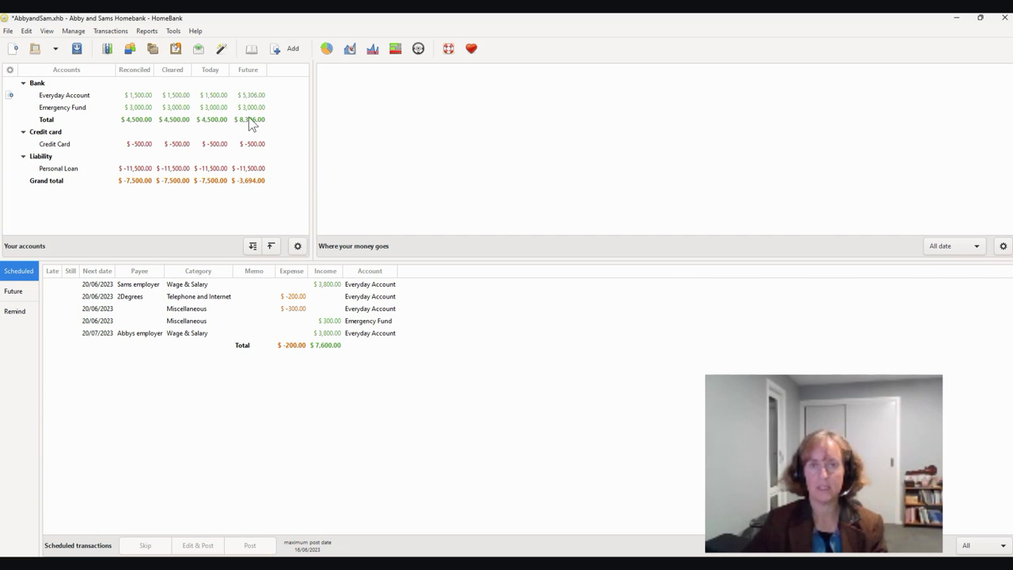
Step: Post the second salary, the 2Degrees phone expense and the $300 savings transfer
{"action": "left_click", "coordinate": [132, 287]}
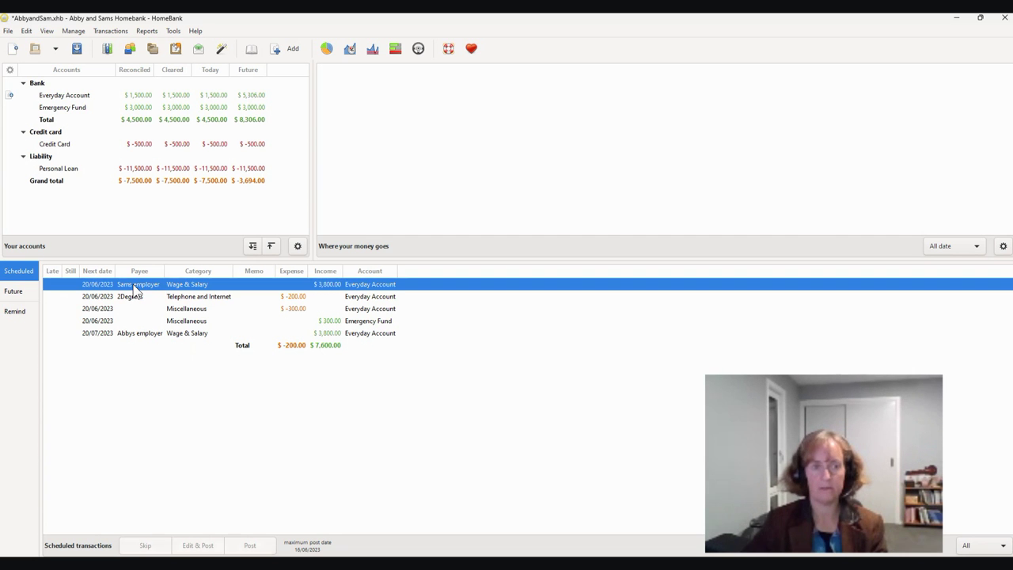
{"action": "left_click", "coordinate": [250, 545]}
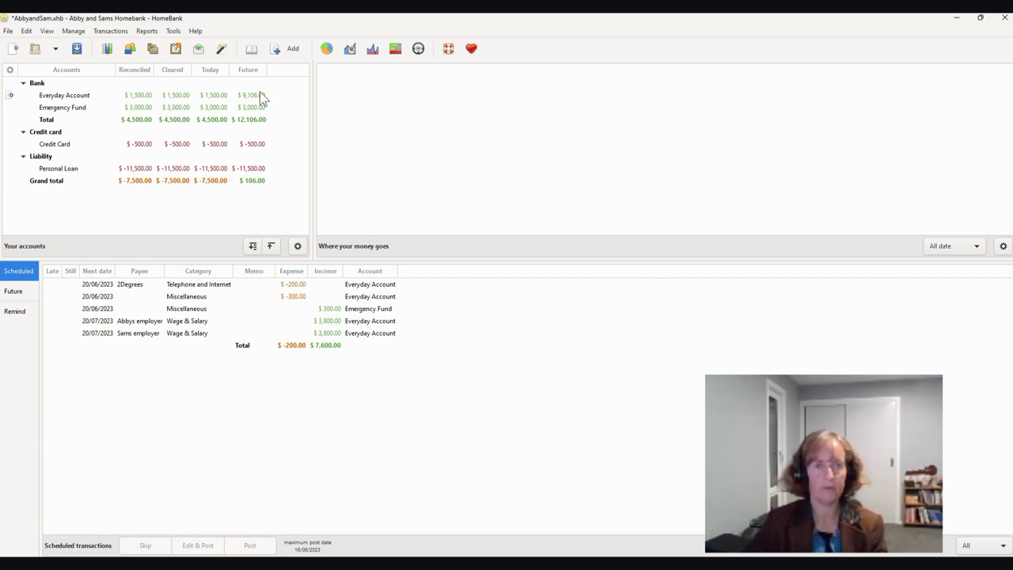
{"action": "left_click", "coordinate": [253, 544]}
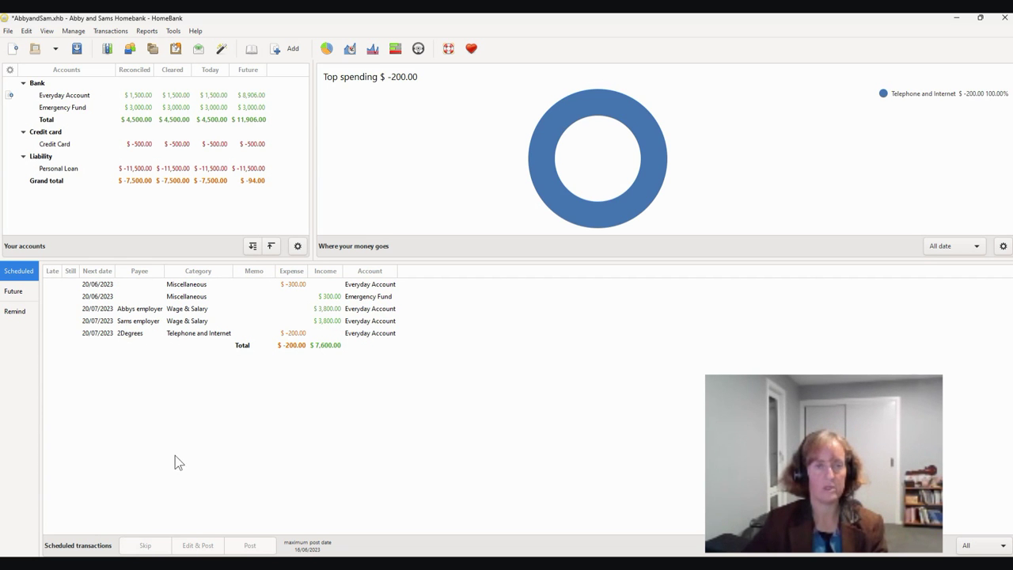
{"action": "left_click", "coordinate": [262, 290]}
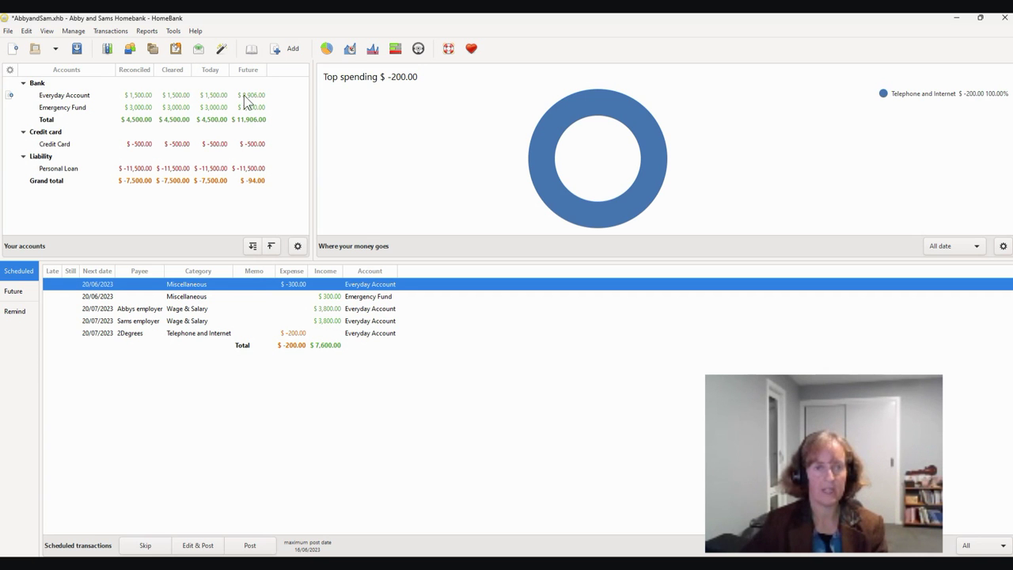
{"action": "left_click", "coordinate": [247, 546]}
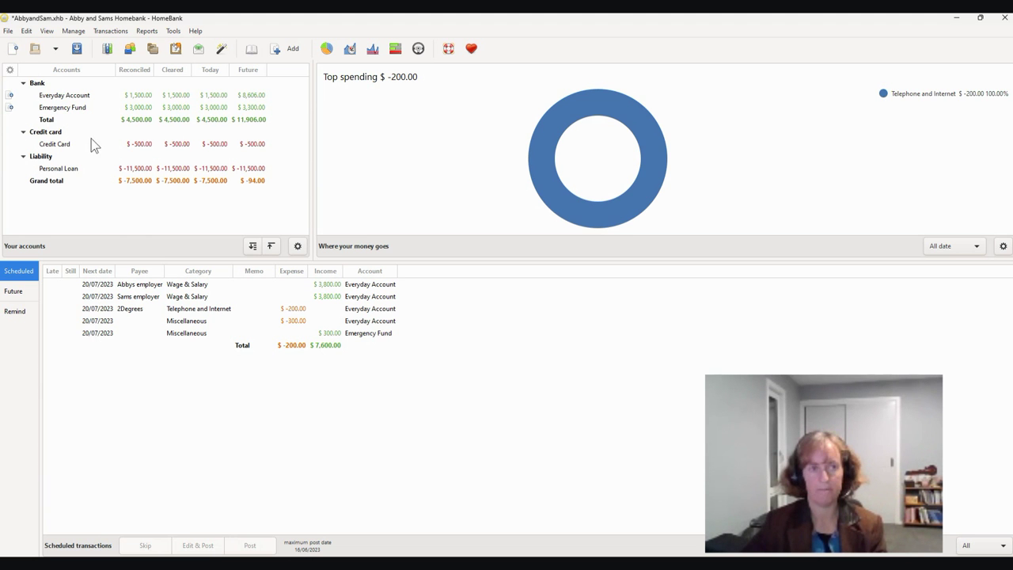
{"action": "left_click", "coordinate": [72, 97]}
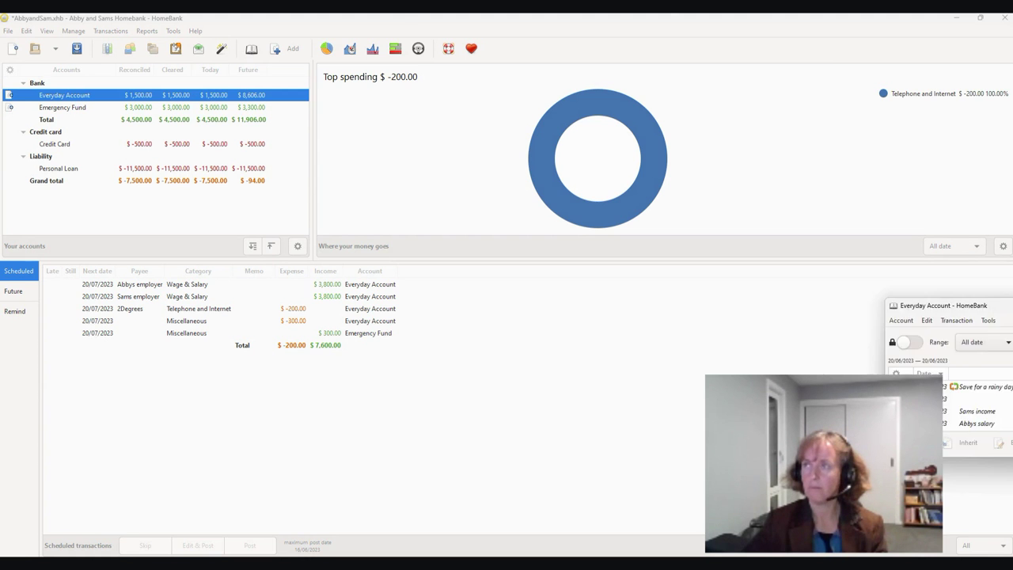
{"action": "left_click_drag", "start_coordinate": [918, 299], "coordinate": [337, 15]}
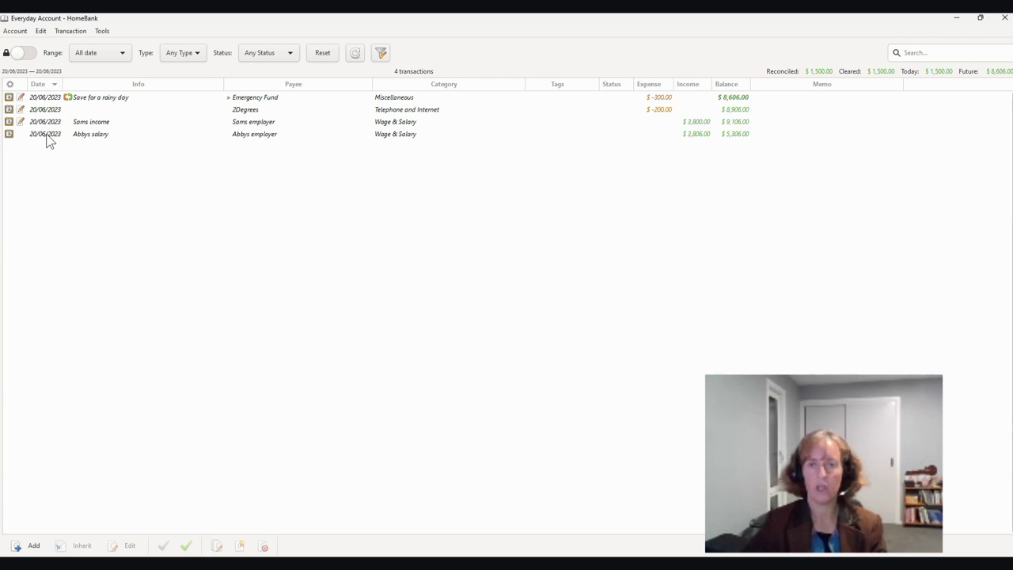
{"action": "left_click", "coordinate": [657, 98]}
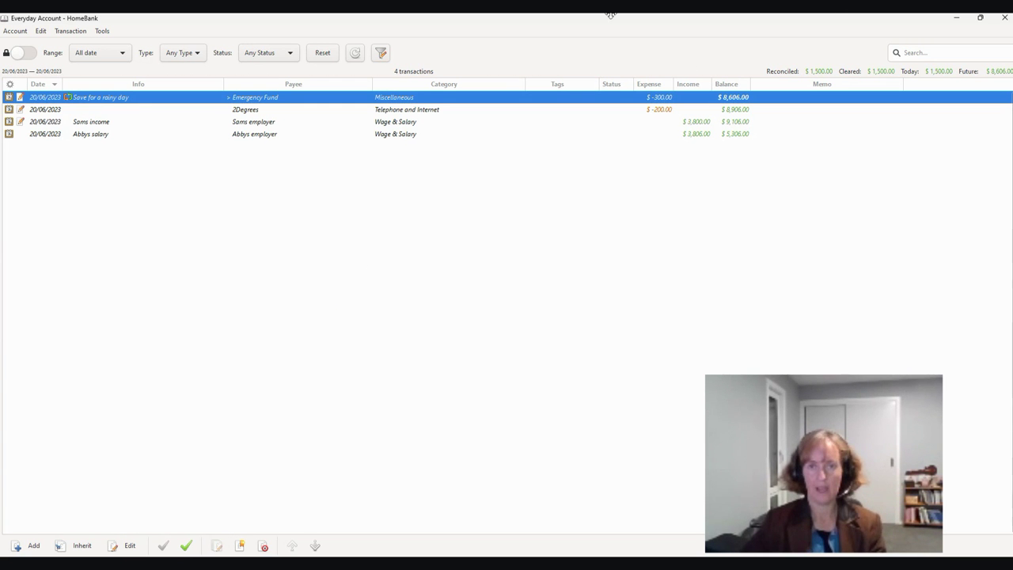
{"action": "left_click", "coordinate": [1003, 16]}
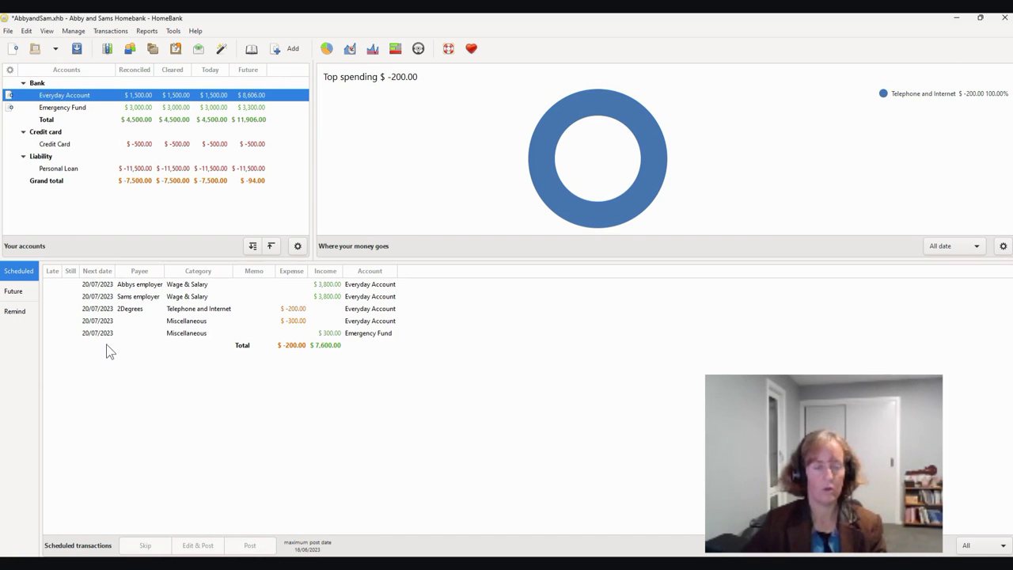
Step: Save the budget file from the File menu
{"action": "left_click", "coordinate": [8, 32]}
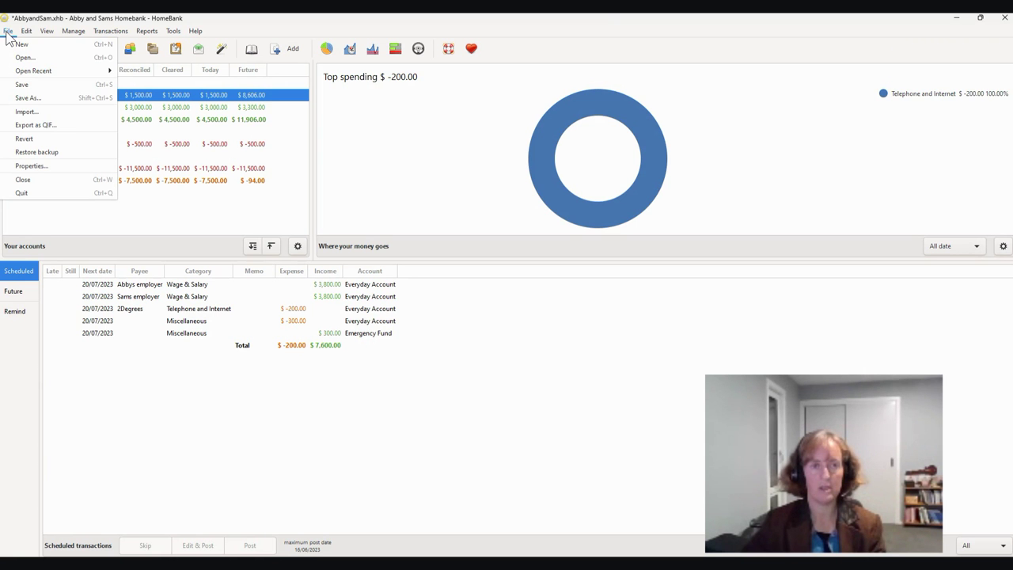
{"action": "left_click", "coordinate": [19, 85]}
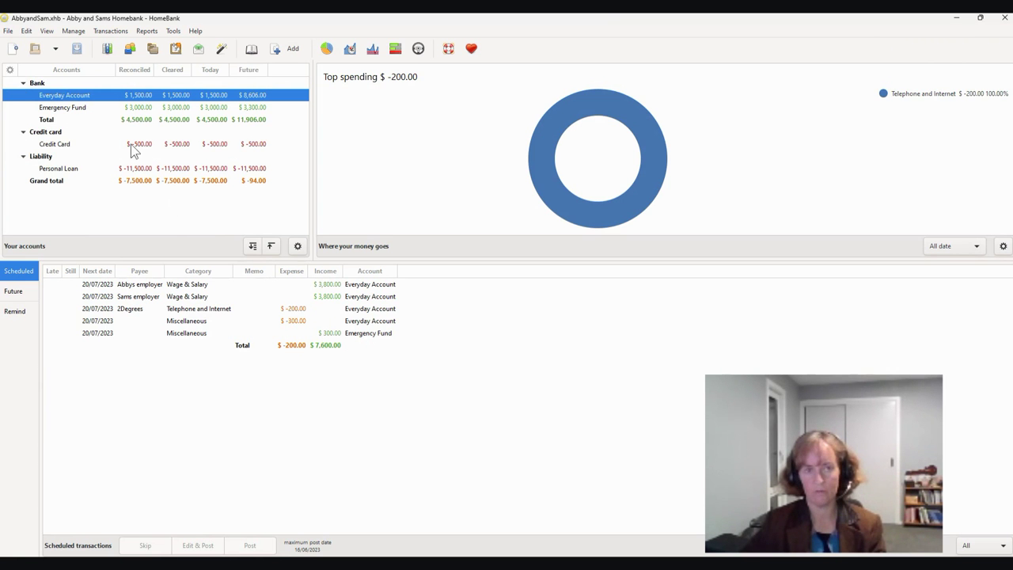
{"action": "left_click", "coordinate": [8, 31]}
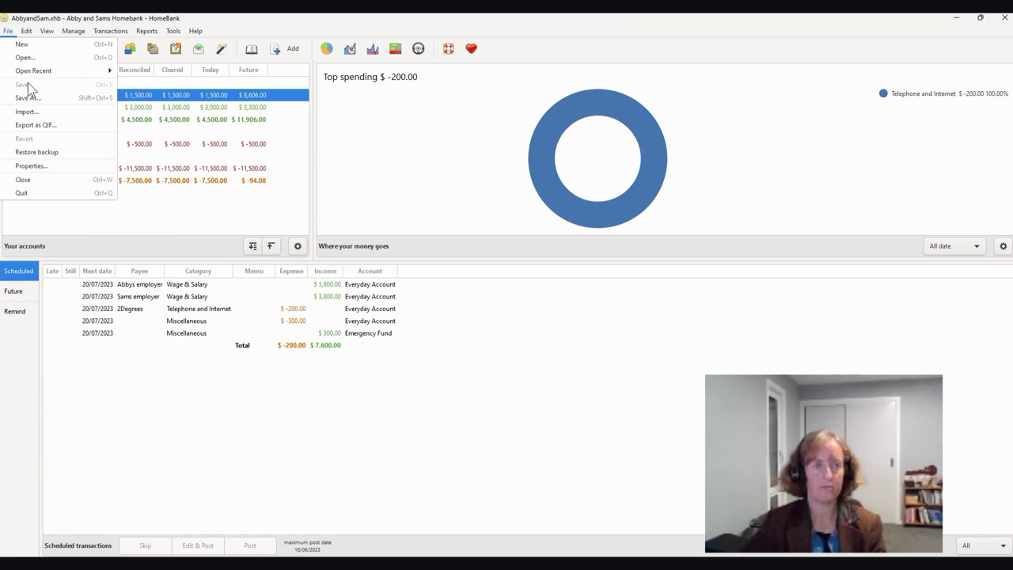
{"action": "left_click", "coordinate": [178, 365]}
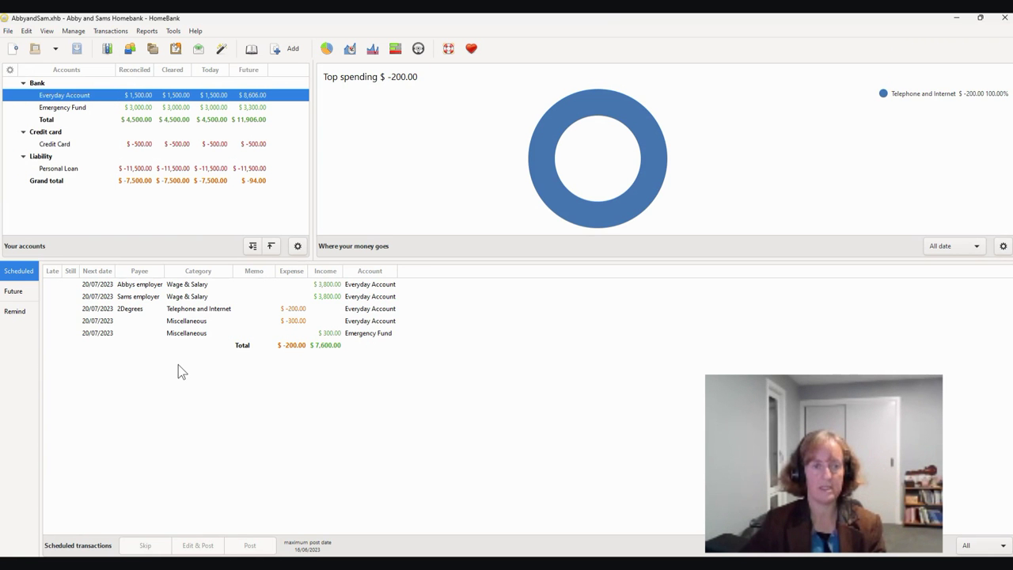